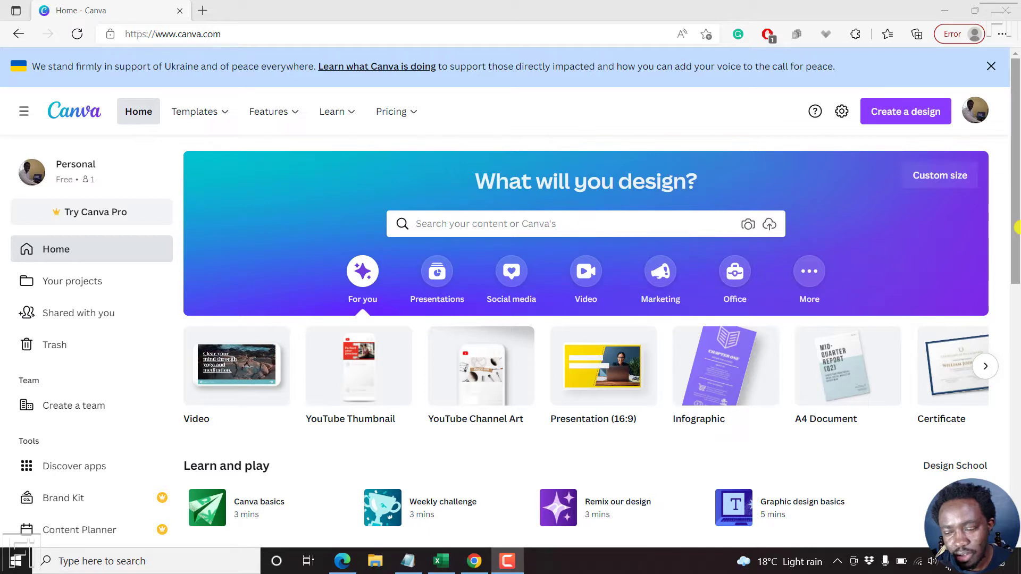
# Create a new blank YouTube Thumbnail design from the Canva home page.
pyautogui.click(917, 112)
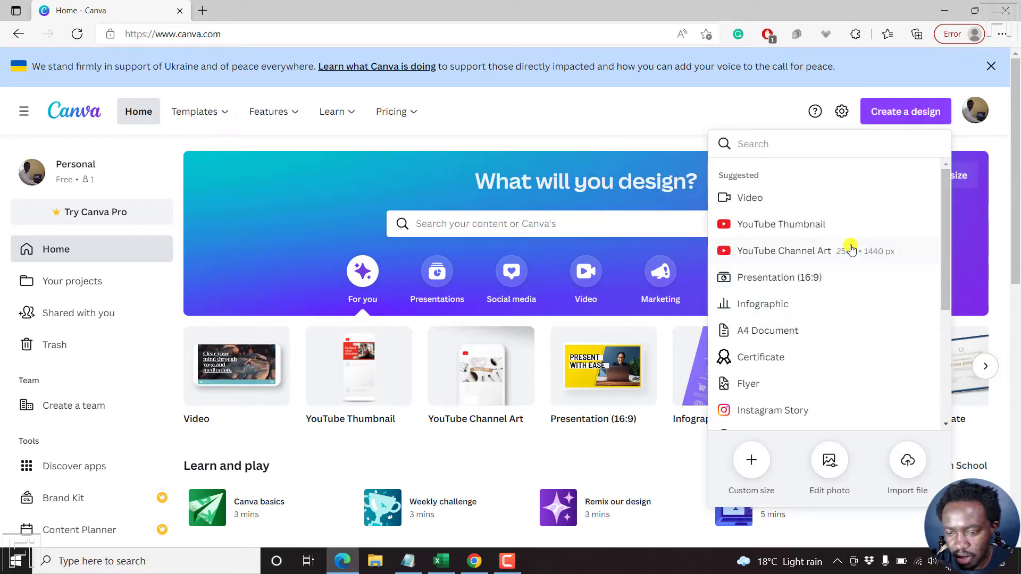
pyautogui.click(798, 226)
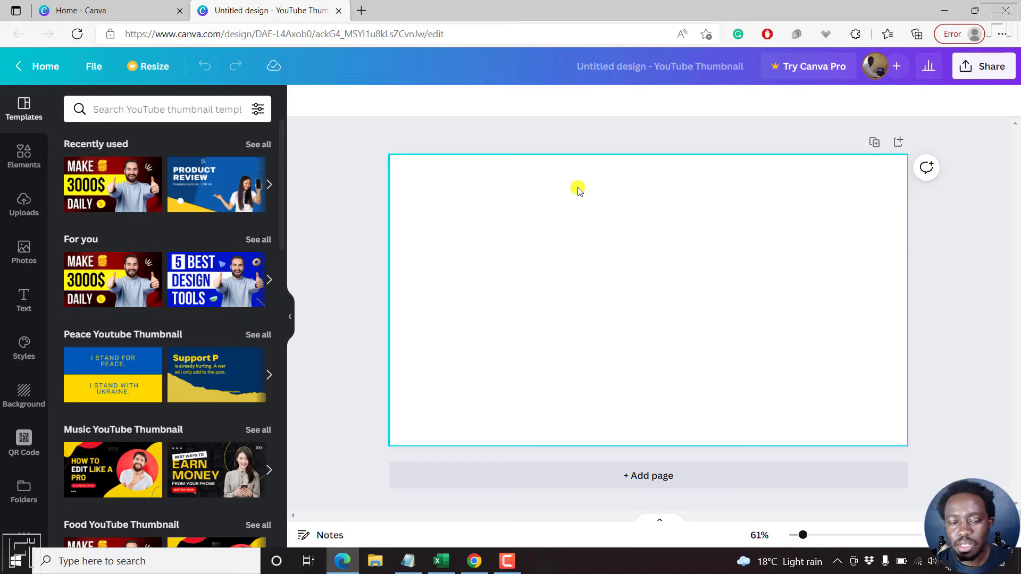
# Open the Elements library and scroll down to the Frames section.
pyautogui.click(23, 300)
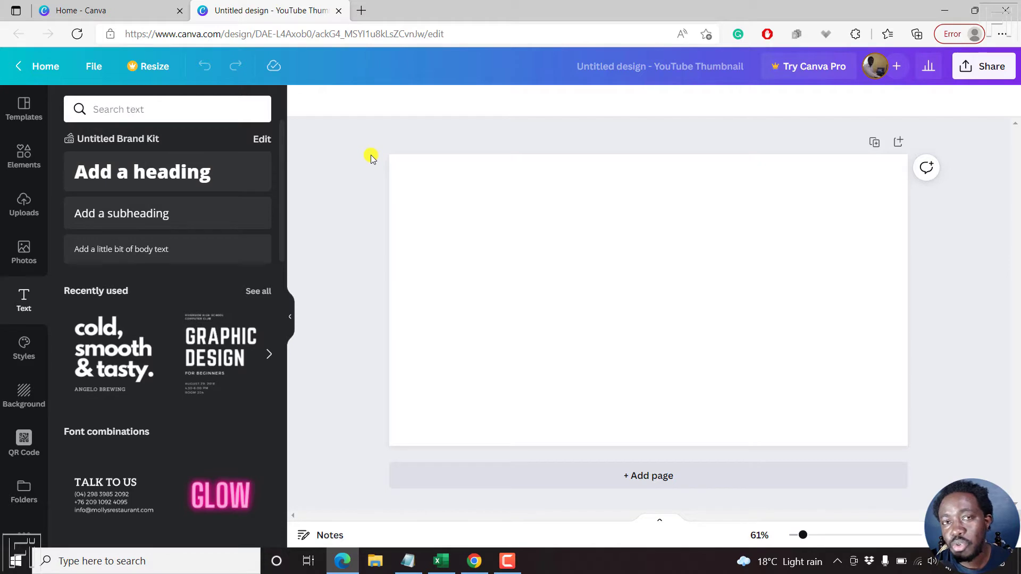
pyautogui.click(15, 159)
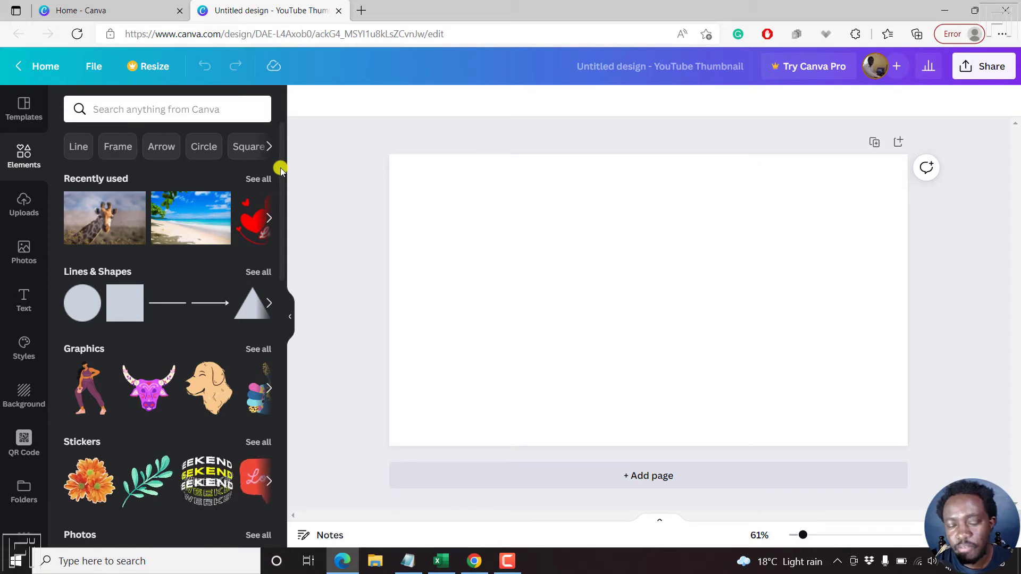
pyautogui.moveTo(280, 168); pyautogui.dragTo(287, 472)
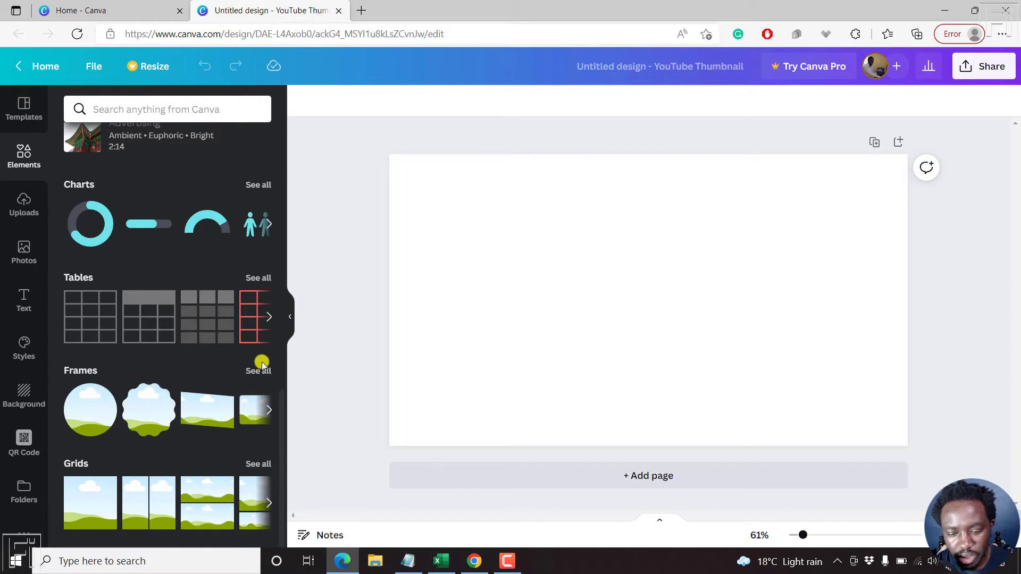
# Browse the full Frames collection to the letter frames and place the S frame on the page's left.
pyautogui.click(263, 375)
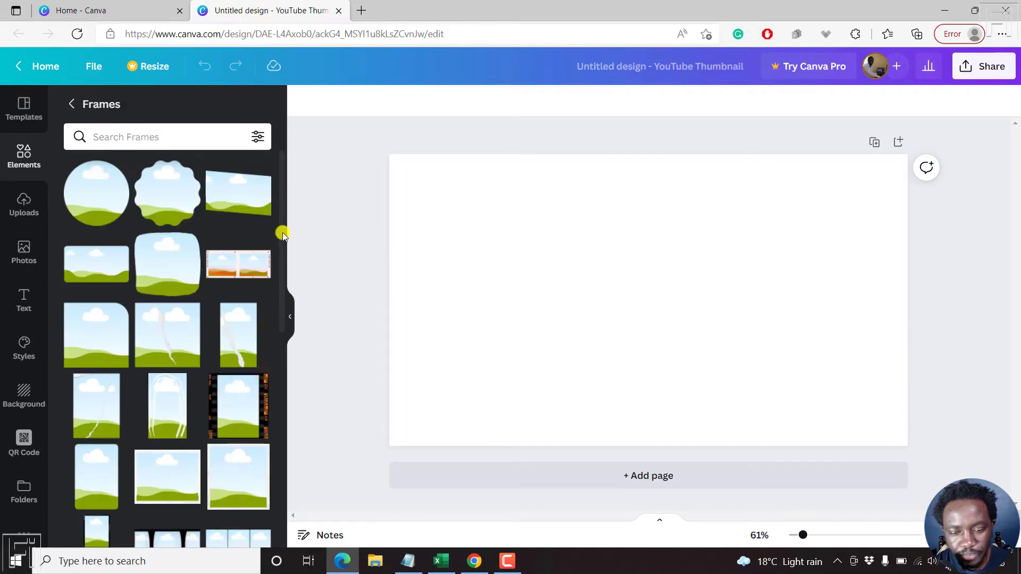
pyautogui.moveTo(280, 221); pyautogui.dragTo(278, 405)
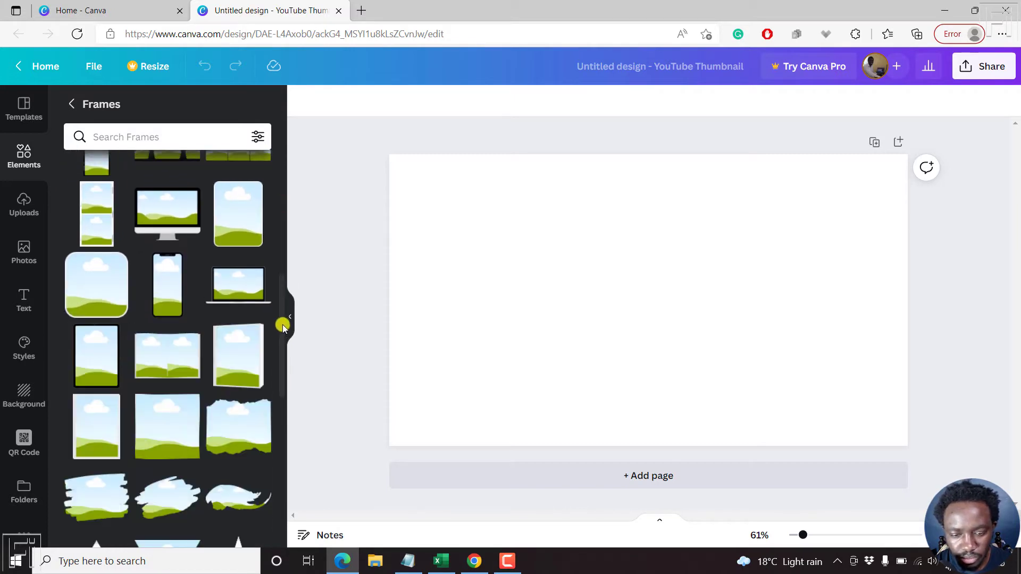
pyautogui.moveTo(282, 327); pyautogui.dragTo(287, 479)
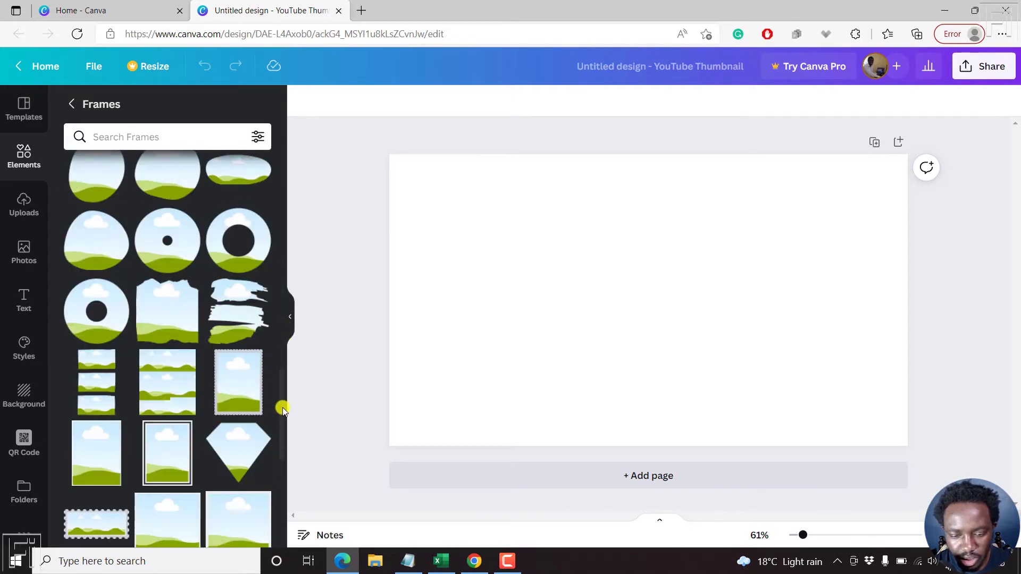
pyautogui.moveTo(280, 396); pyautogui.dragTo(281, 452)
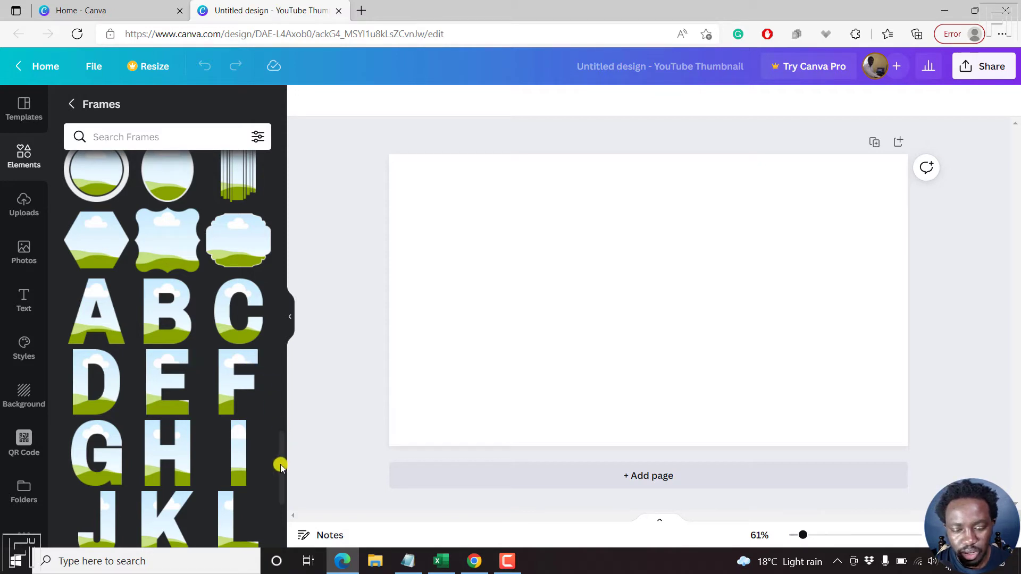
pyautogui.moveTo(280, 467); pyautogui.dragTo(281, 473)
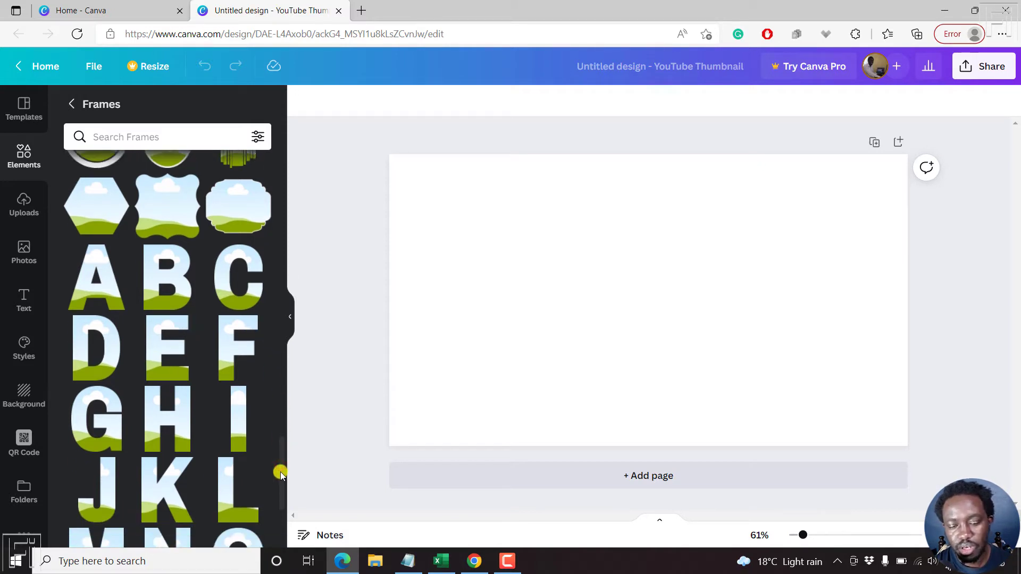
pyautogui.moveTo(281, 475); pyautogui.dragTo(281, 490)
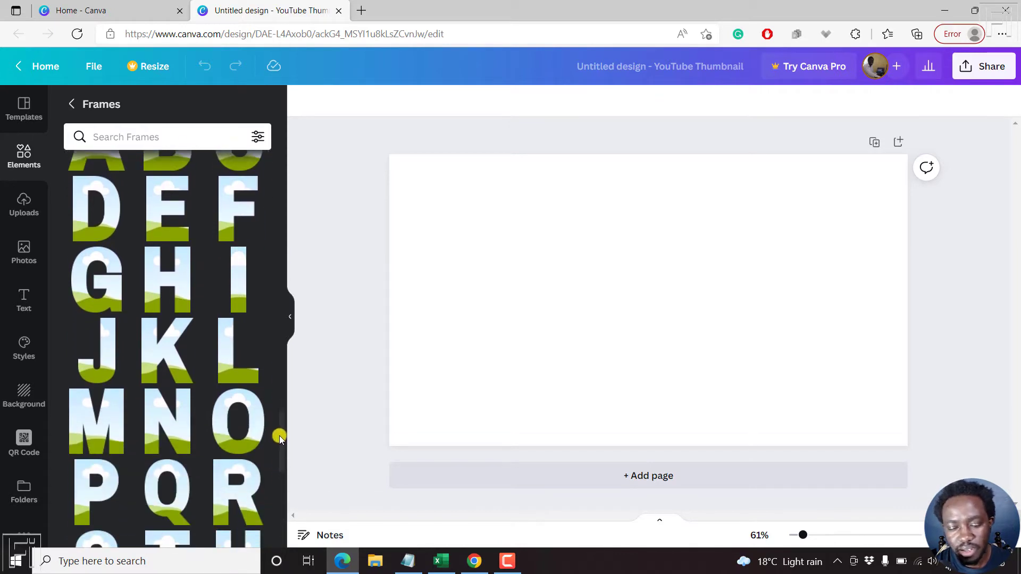
pyautogui.moveTo(278, 433); pyautogui.dragTo(279, 460)
pyautogui.moveTo(90, 412); pyautogui.dragTo(438, 263)
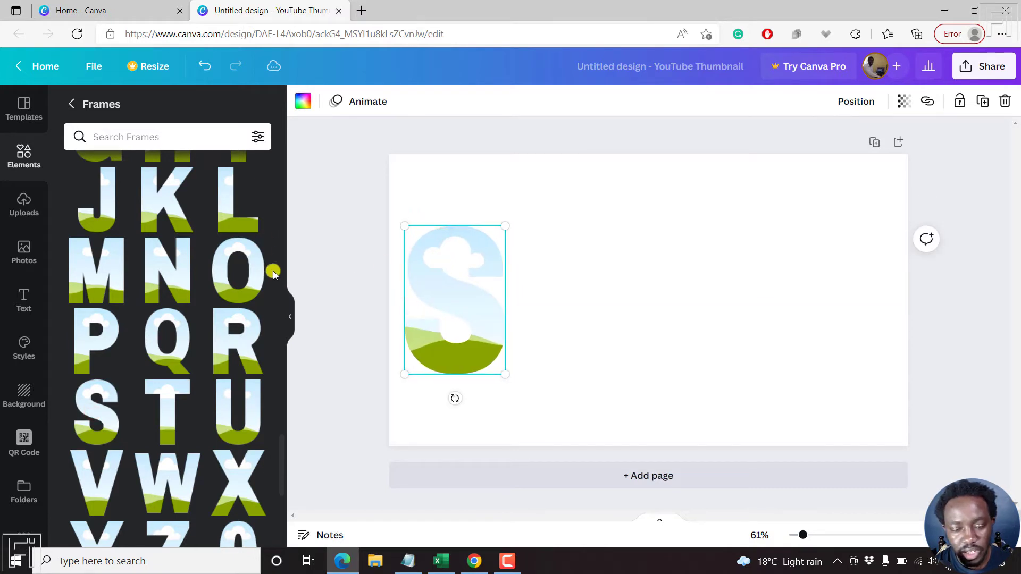
# Add A, F and a second A letter frame after the S, tightening their spacing.
pyautogui.moveTo(283, 454); pyautogui.dragTo(284, 409)
pyautogui.moveTo(103, 308); pyautogui.dragTo(549, 247)
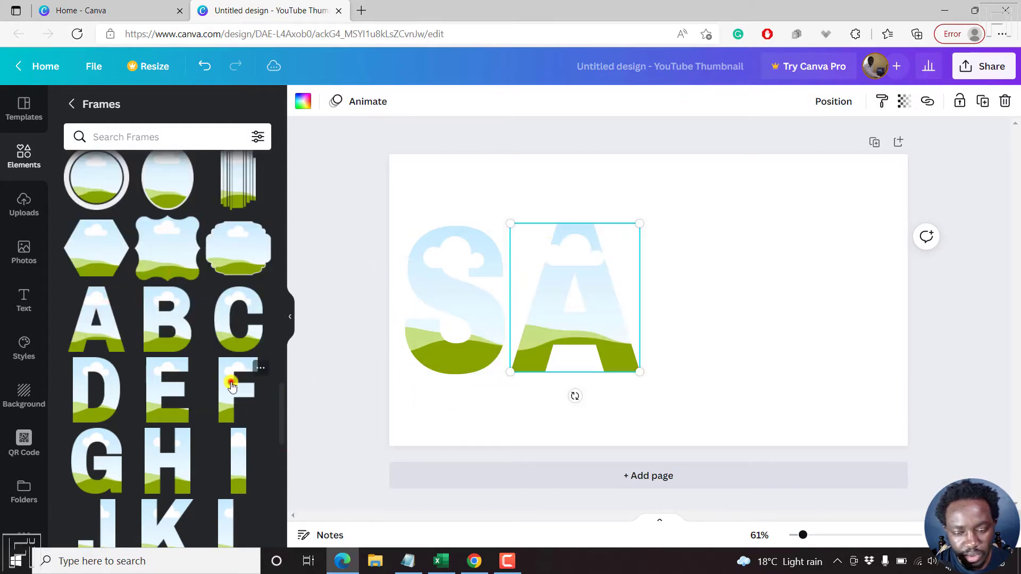
pyautogui.moveTo(231, 385); pyautogui.dragTo(711, 262)
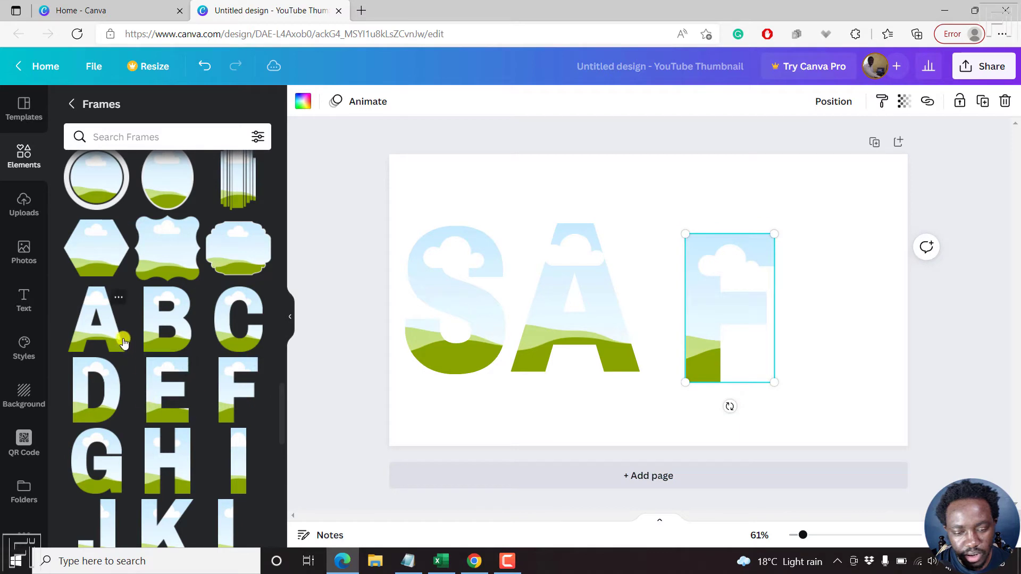
pyautogui.moveTo(95, 326); pyautogui.dragTo(540, 299)
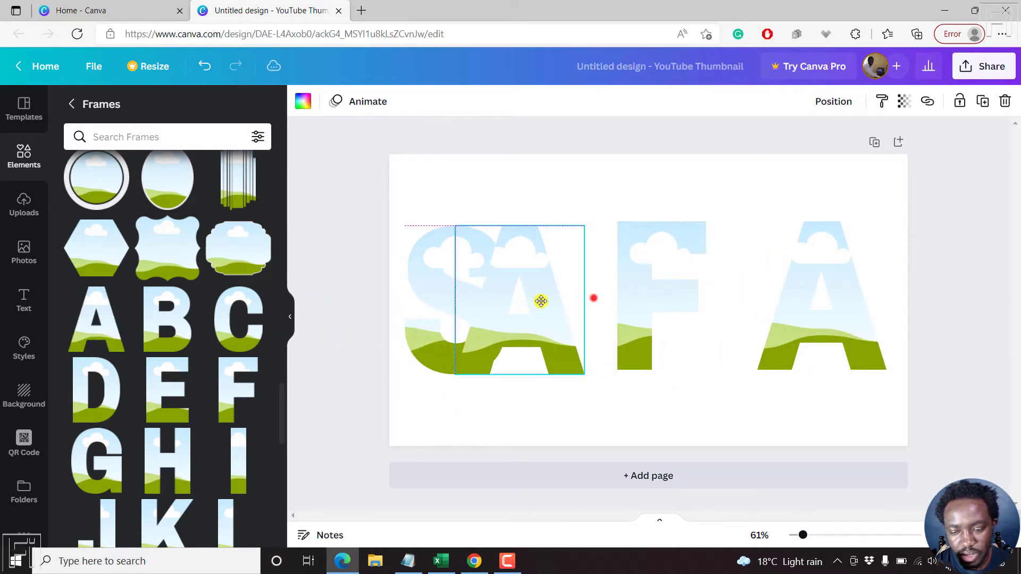
pyautogui.moveTo(664, 282); pyautogui.dragTo(611, 289)
pyautogui.moveTo(836, 300); pyautogui.dragTo(732, 301)
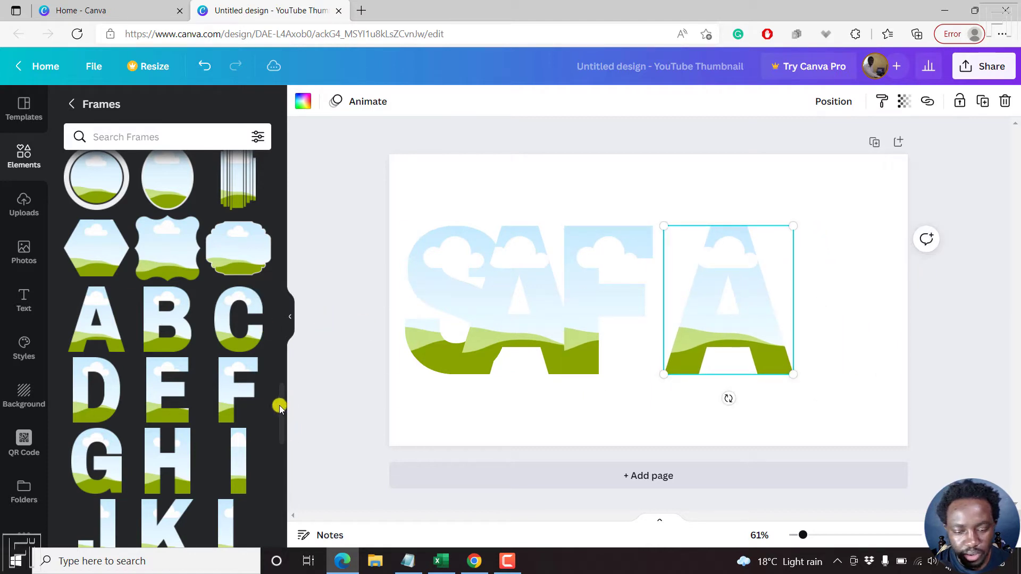
# Add the R and I letter frames after the last A to finish SAFARI.
pyautogui.scroll(-5, 280, 408)
pyautogui.moveTo(222, 358); pyautogui.dragTo(809, 250)
pyautogui.moveTo(729, 279); pyautogui.dragTo(679, 278)
pyautogui.moveTo(780, 277); pyautogui.dragTo(758, 292)
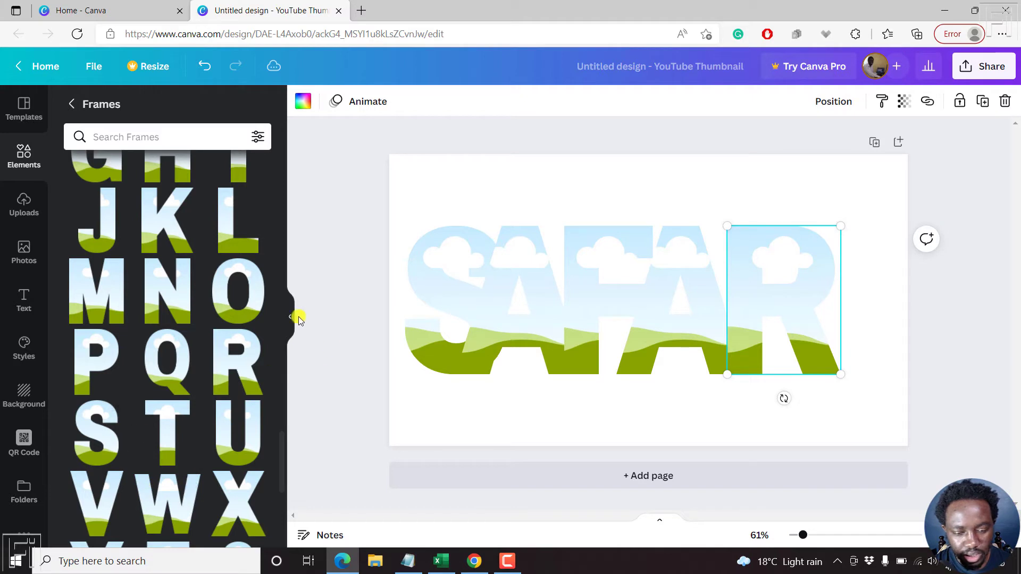
pyautogui.moveTo(237, 166); pyautogui.dragTo(885, 274)
pyautogui.click(787, 285)
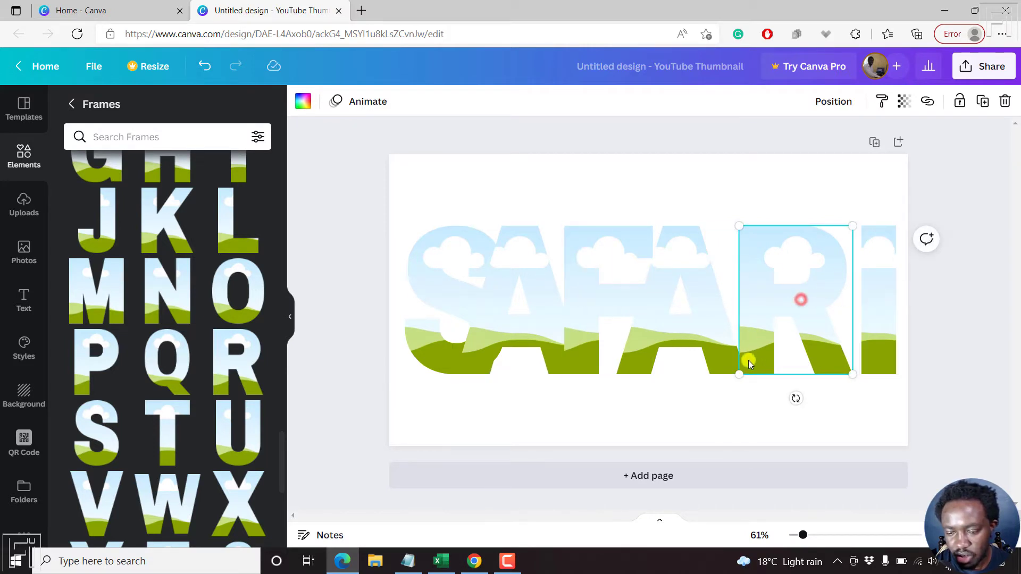
# Shrink the R, I, second A, F, first A and S frames to matching sizes.
pyautogui.moveTo(738, 372); pyautogui.dragTo(757, 351)
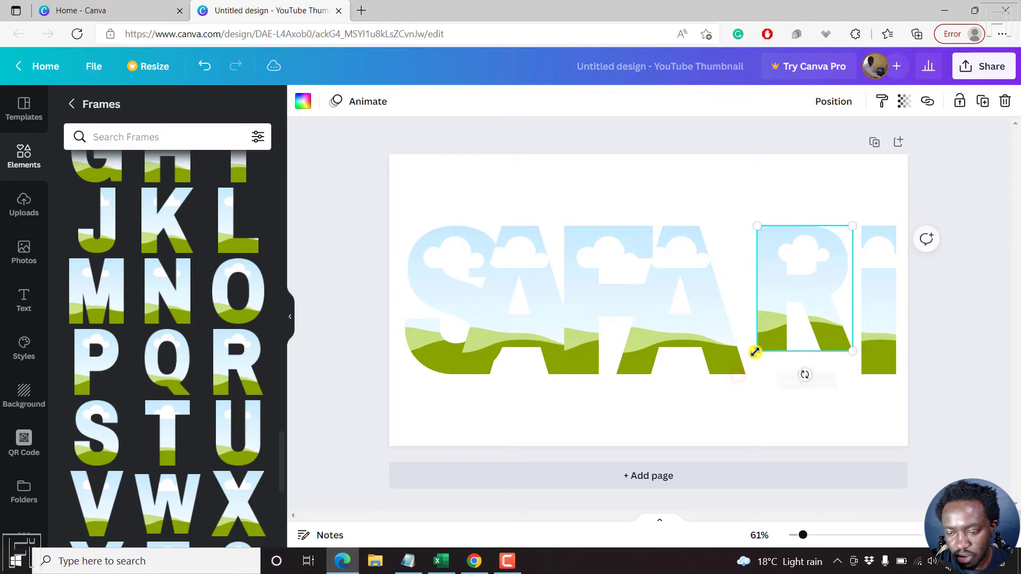
pyautogui.click(877, 337)
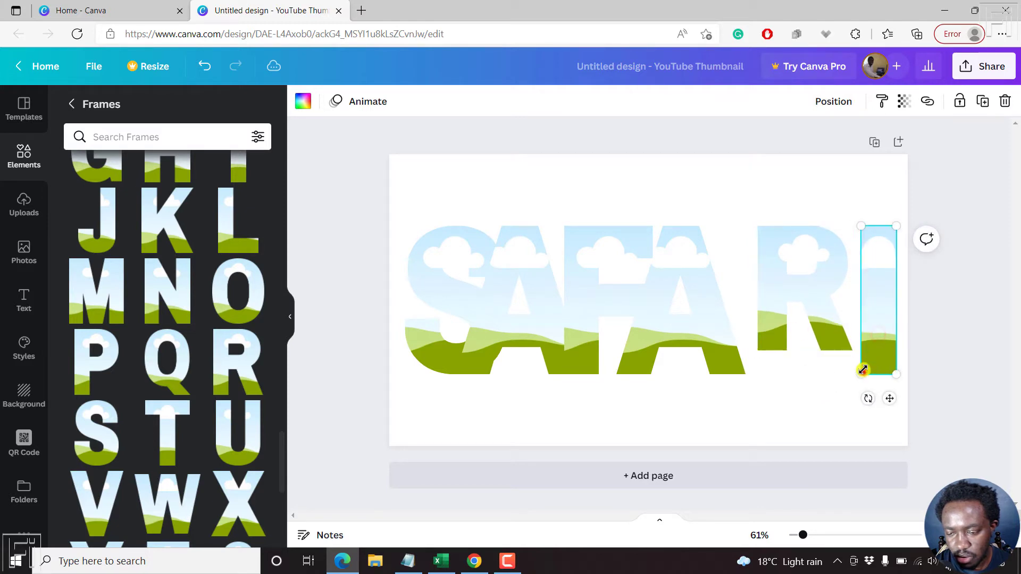
pyautogui.moveTo(861, 374); pyautogui.dragTo(871, 349)
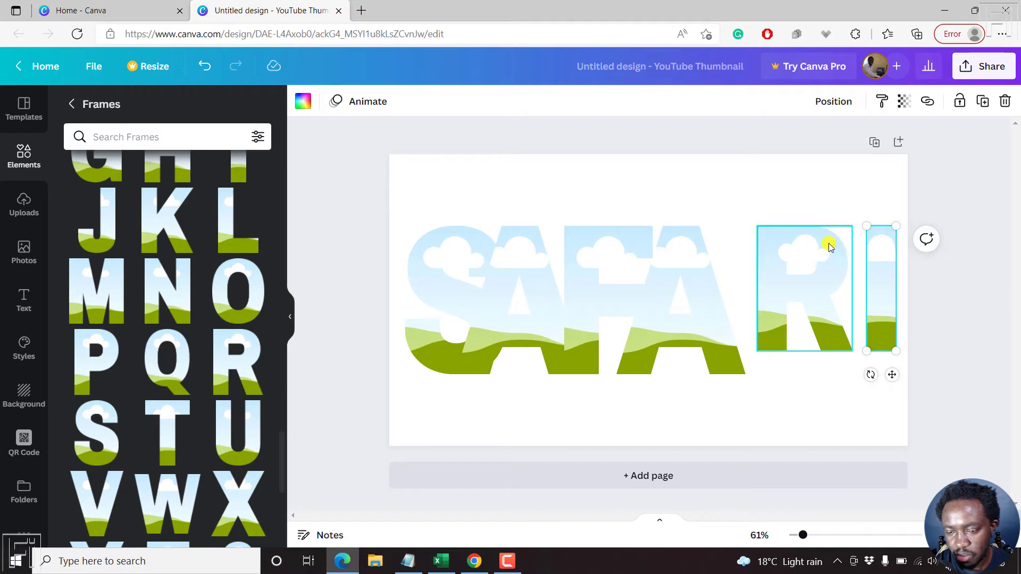
pyautogui.click(690, 327)
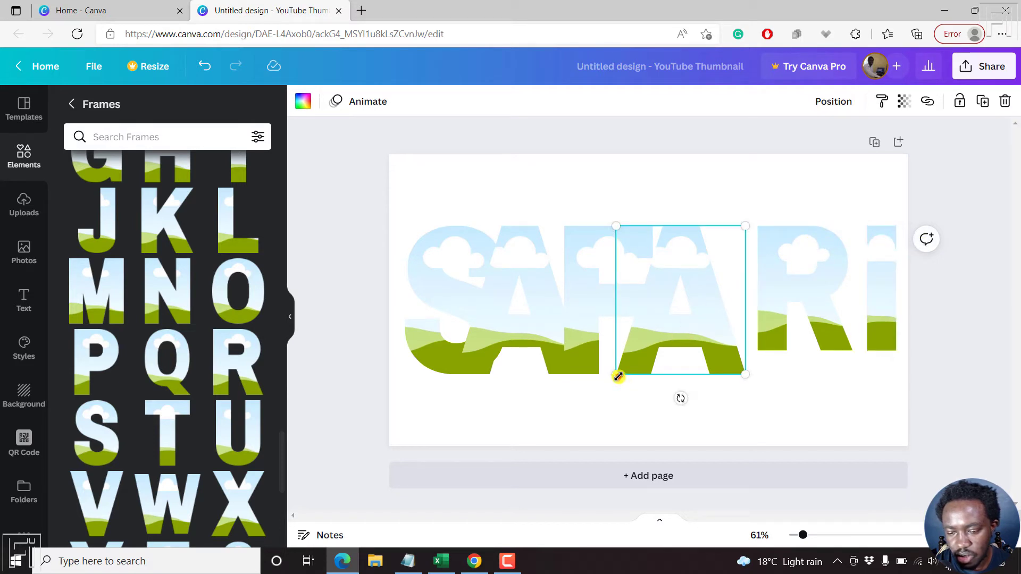
pyautogui.moveTo(618, 376); pyautogui.dragTo(649, 358)
pyautogui.click(588, 302)
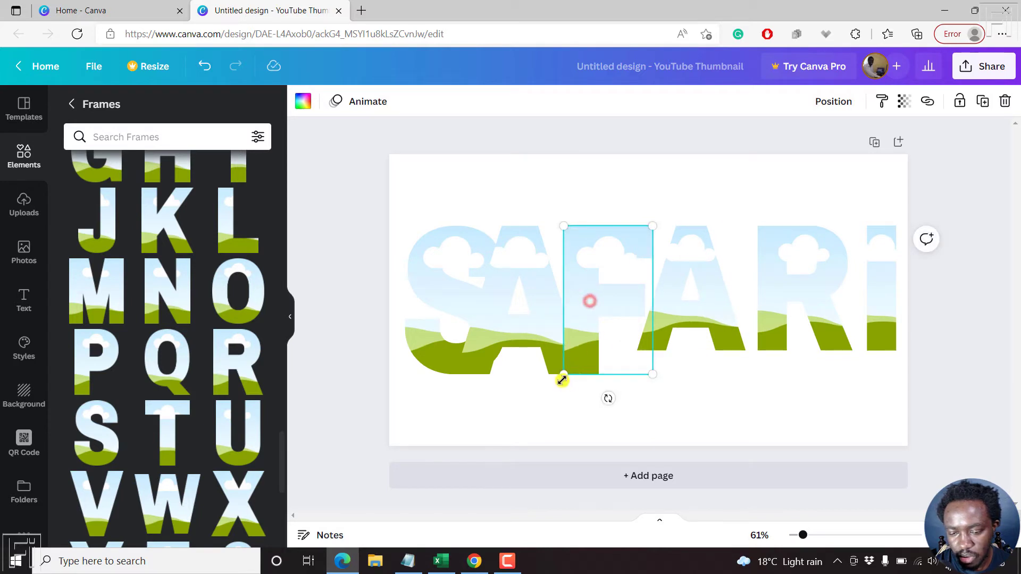
pyautogui.moveTo(562, 380); pyautogui.dragTo(590, 360)
pyautogui.click(482, 355)
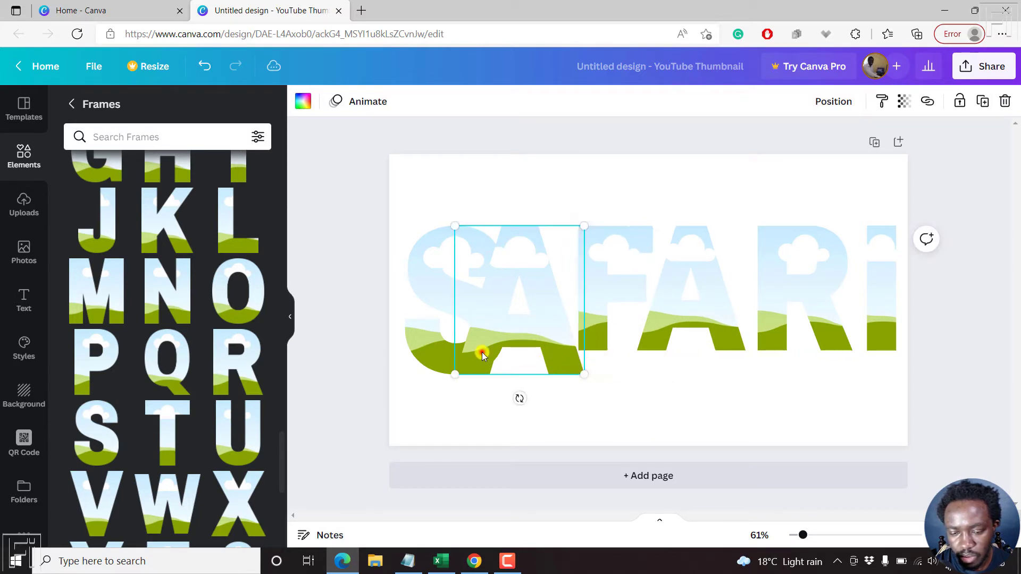
pyautogui.moveTo(455, 374); pyautogui.dragTo(484, 357)
pyautogui.click(423, 370)
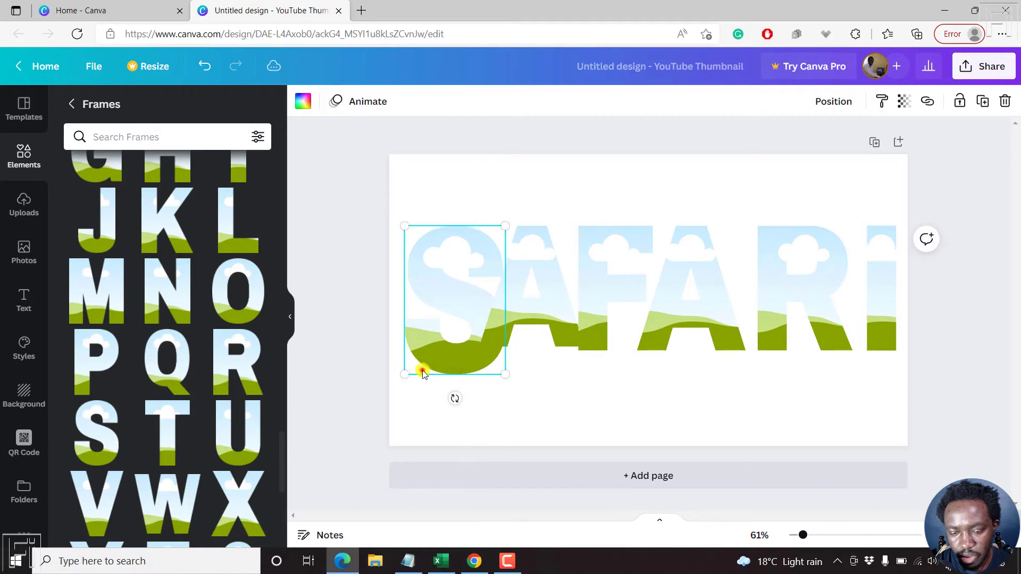
pyautogui.moveTo(403, 374); pyautogui.dragTo(430, 354)
# Align the S, first A, F and second A frames so the letters sit level and close together.
pyautogui.moveTo(468, 287); pyautogui.dragTo(443, 291)
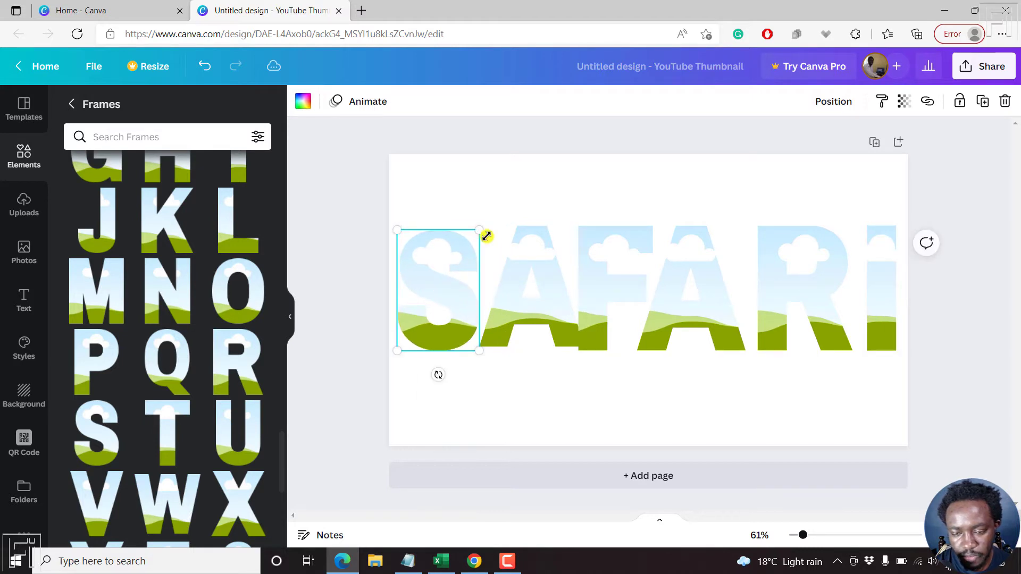
pyautogui.moveTo(481, 231); pyautogui.dragTo(479, 229)
pyautogui.click(500, 270)
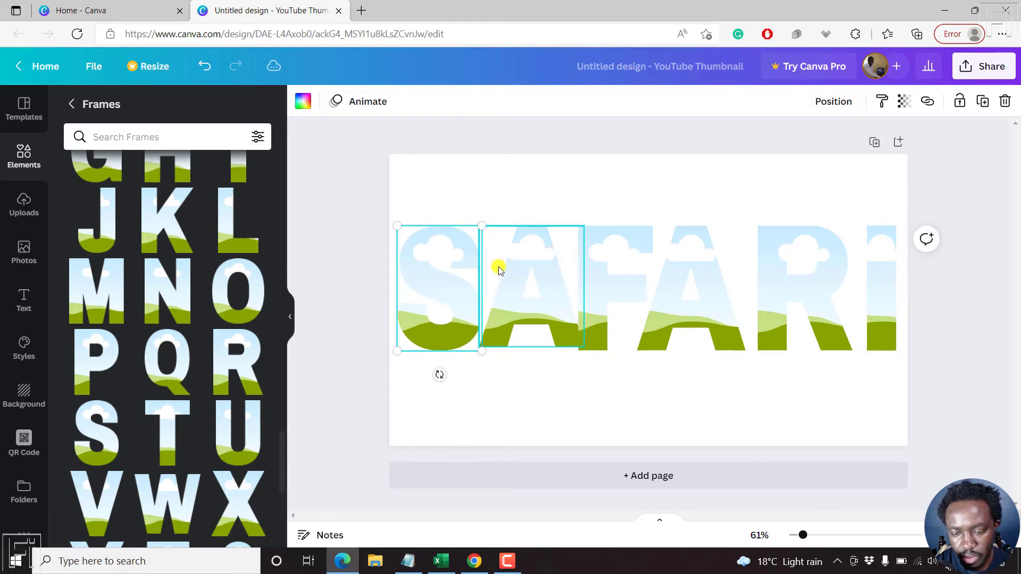
pyautogui.moveTo(480, 348); pyautogui.dragTo(475, 351)
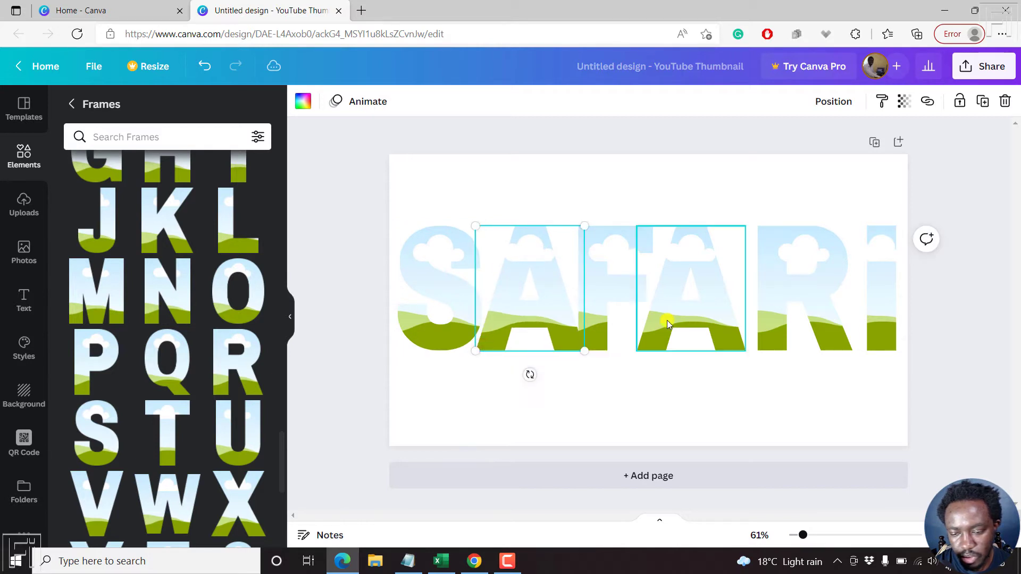
pyautogui.click(627, 316)
pyautogui.moveTo(707, 289); pyautogui.dragTo(711, 290)
pyautogui.click(614, 272)
pyautogui.moveTo(613, 272); pyautogui.dragTo(621, 272)
pyautogui.moveTo(438, 269); pyautogui.dragTo(434, 268)
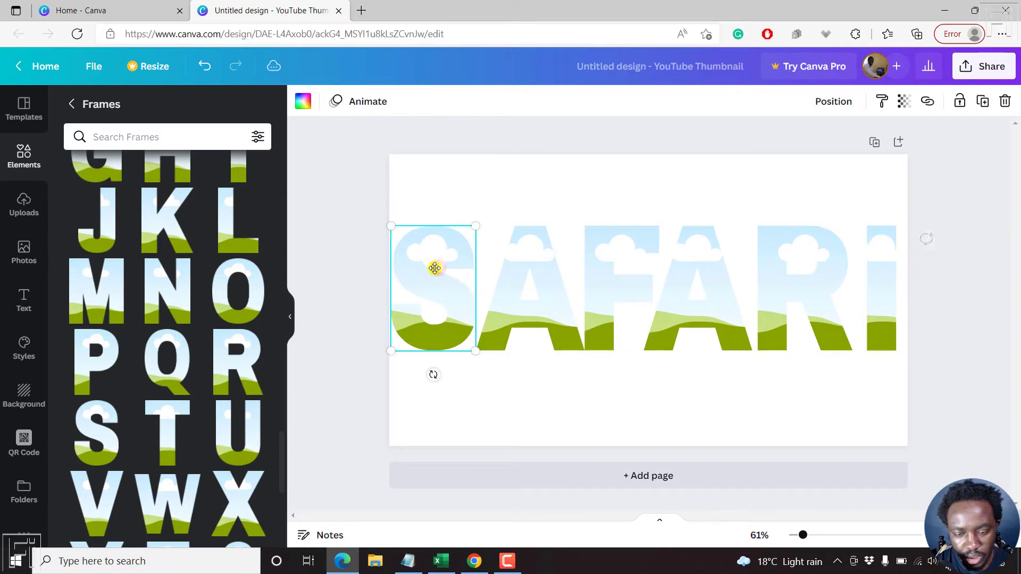
pyautogui.moveTo(548, 303); pyautogui.dragTo(516, 305)
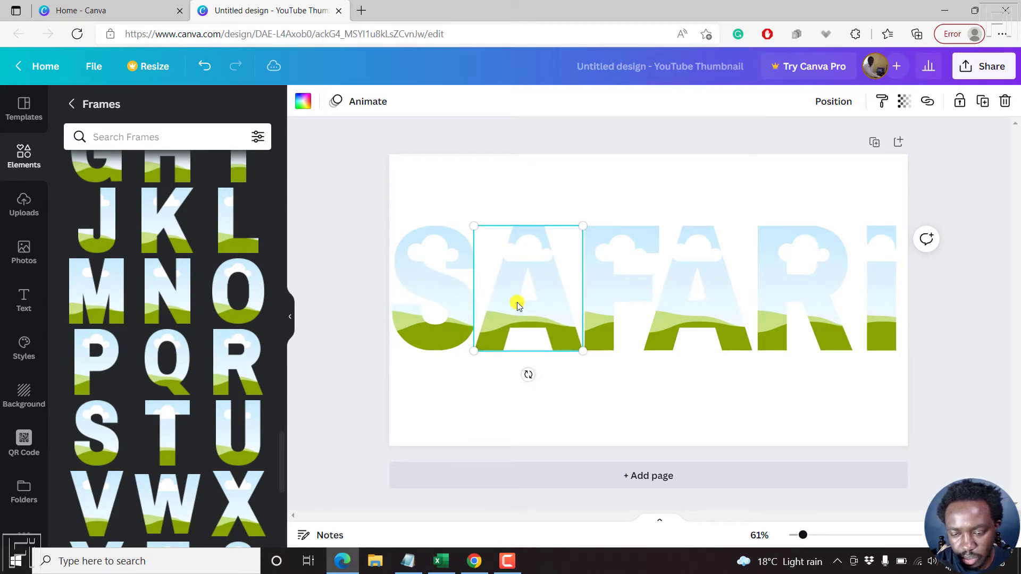
# Nudge the F frame slightly right and deselect the letters.
pyautogui.click(786, 294)
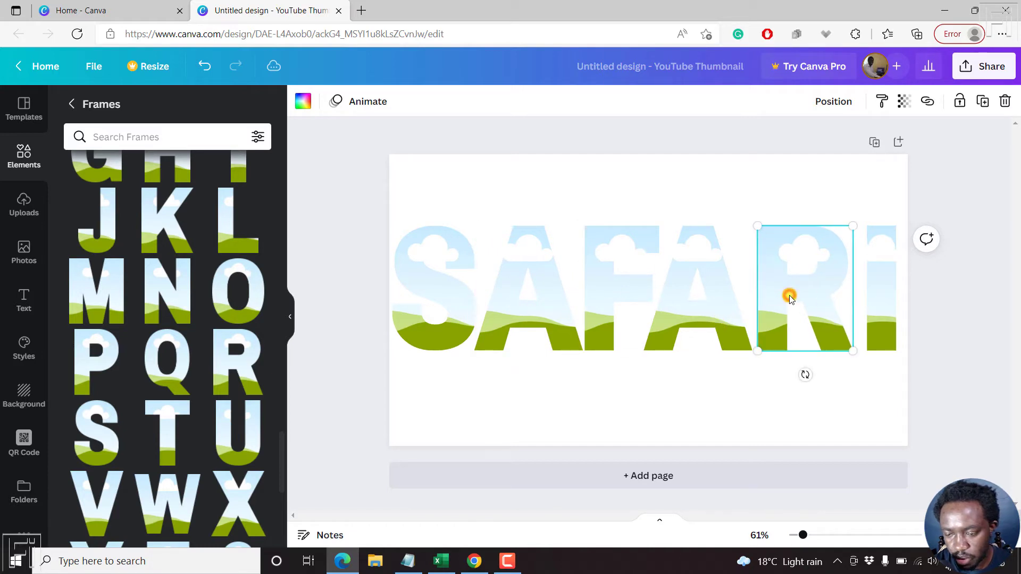
pyautogui.click(702, 296)
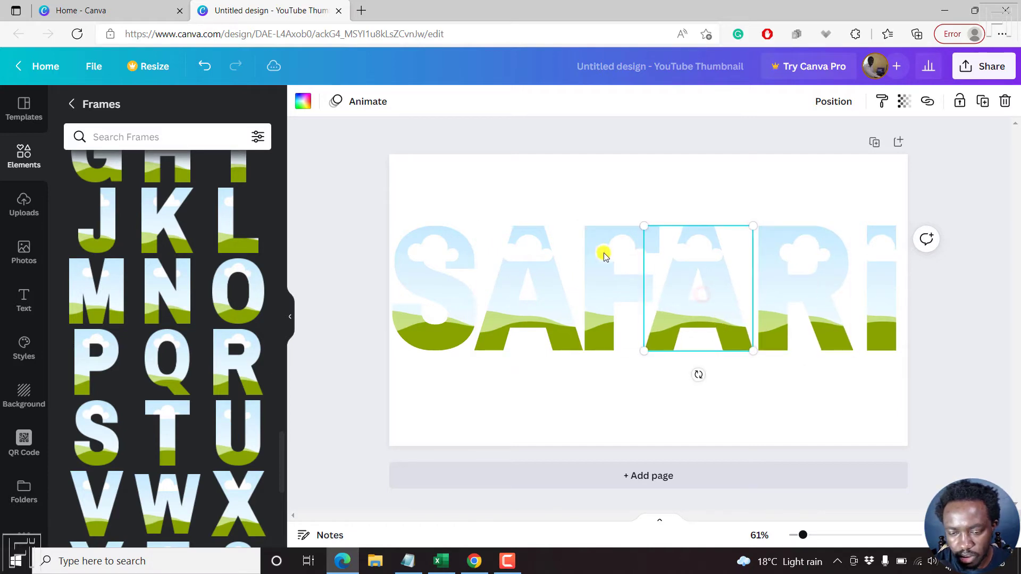
pyautogui.click(599, 271)
pyautogui.moveTo(599, 272); pyautogui.dragTo(600, 272)
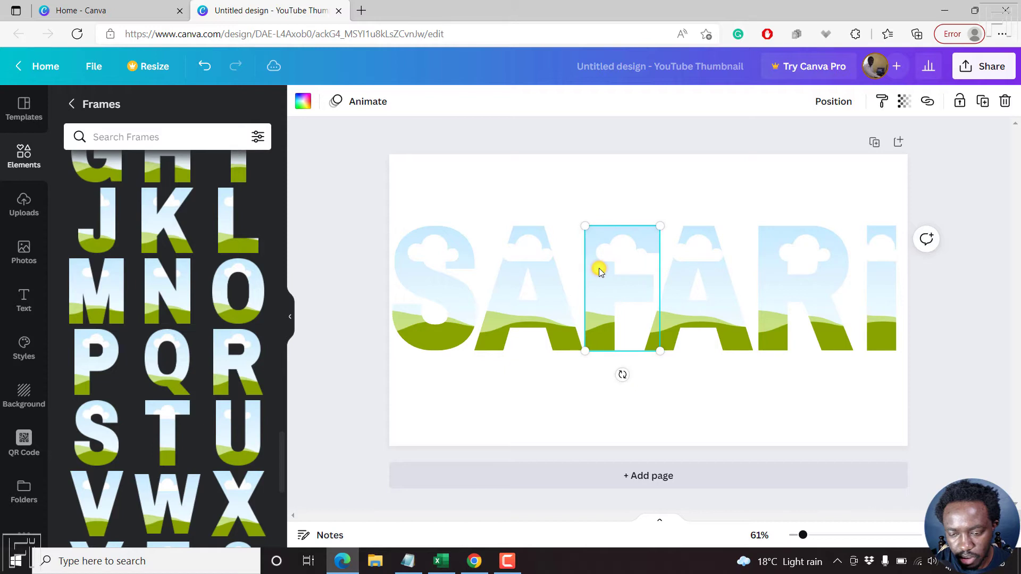
pyautogui.click(596, 185)
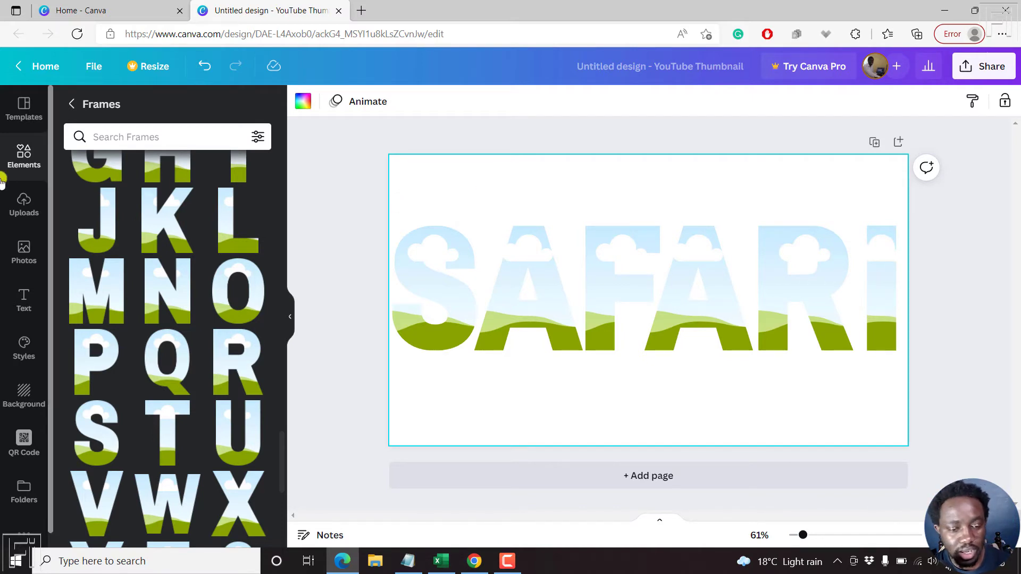
# Search Photos for 'lions' and drop the resting lion photo into the S frame.
pyautogui.click(25, 262)
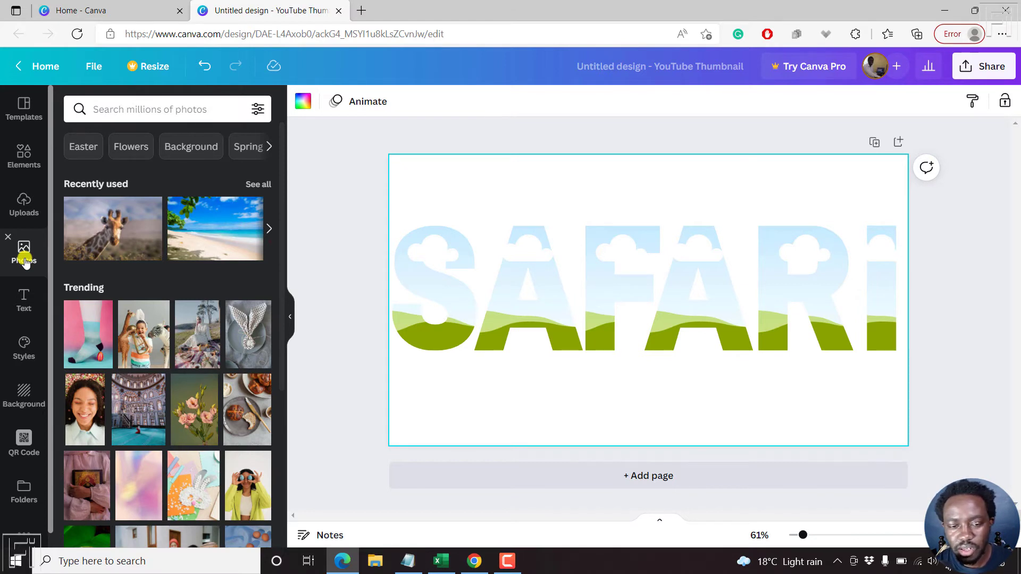
pyautogui.click(158, 113)
pyautogui.write('lio')
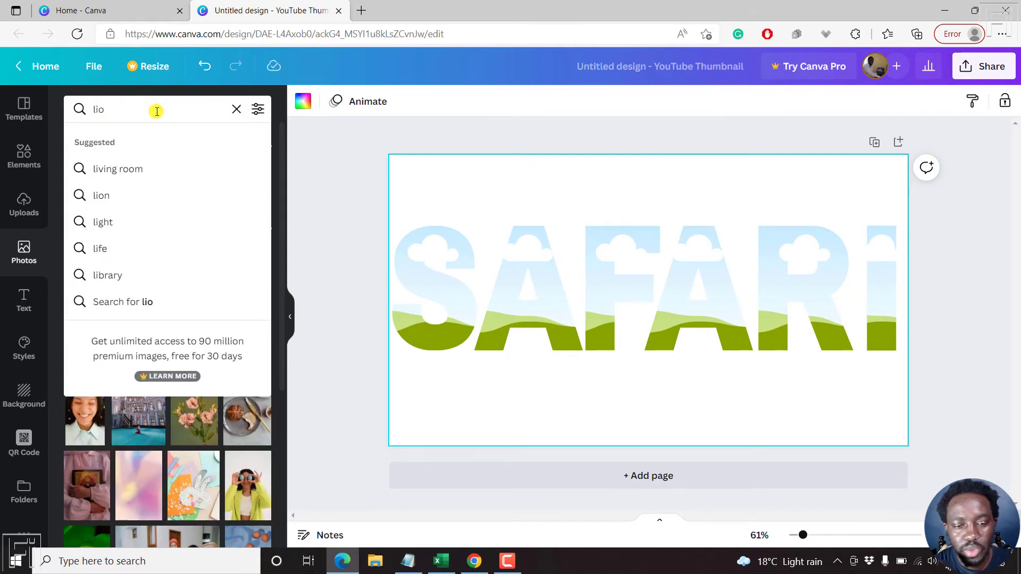
pyautogui.write('ns')
pyautogui.press('Return')
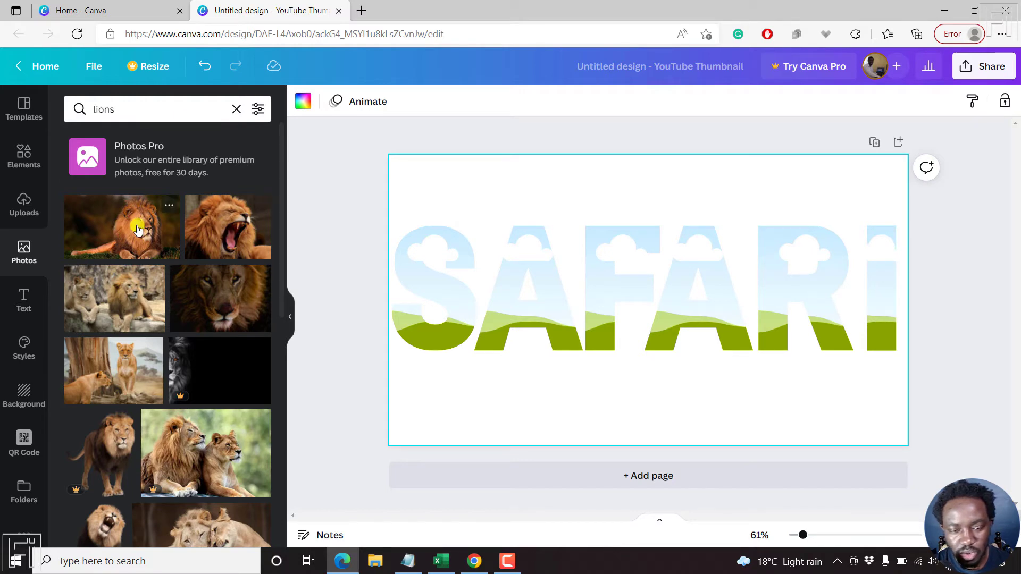
pyautogui.moveTo(135, 226); pyautogui.dragTo(419, 244)
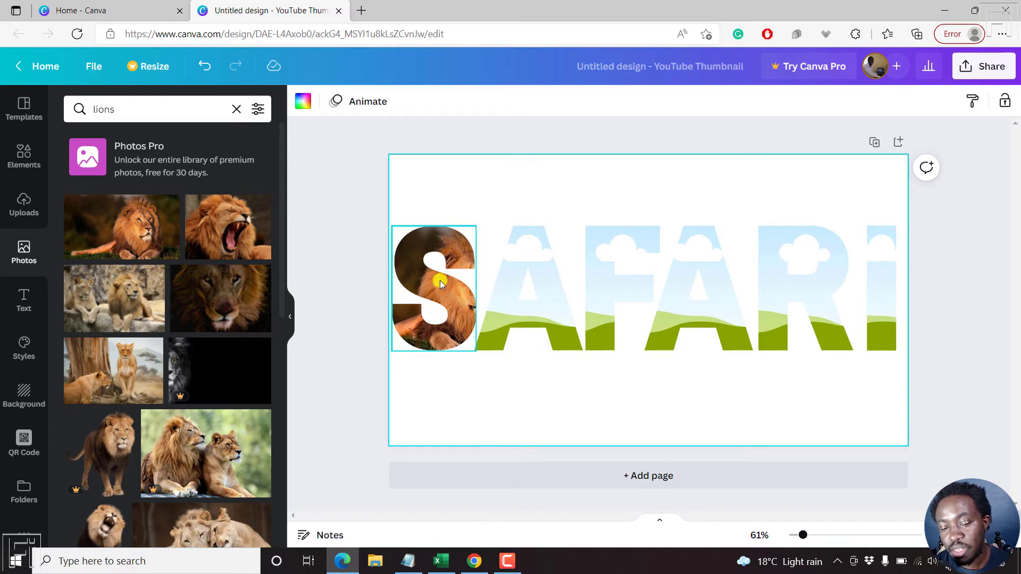
# Crop the lion photo in the S, shifting it left so the lion's face fills the letter.
pyautogui.click(444, 247)
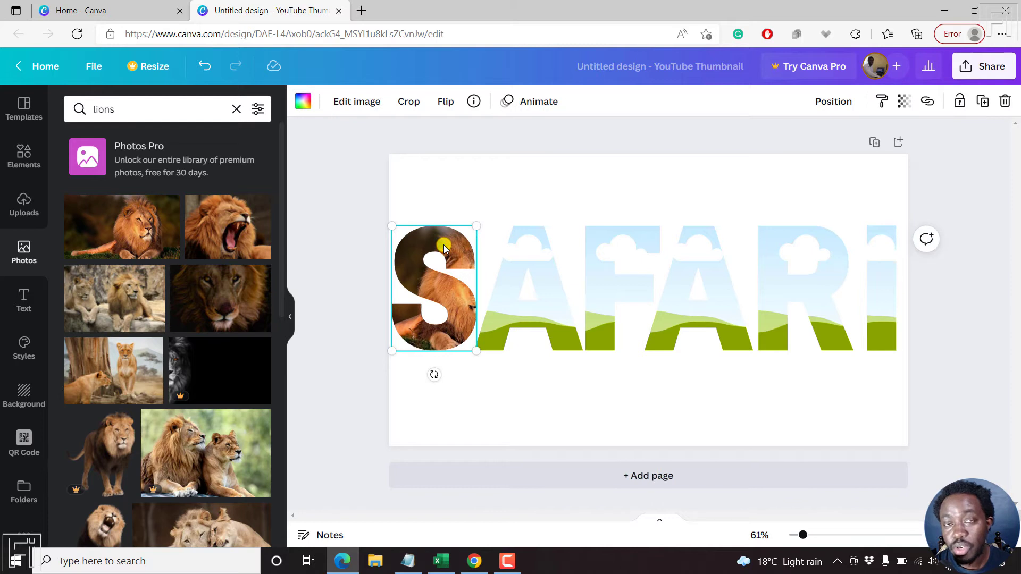
pyautogui.click(417, 104)
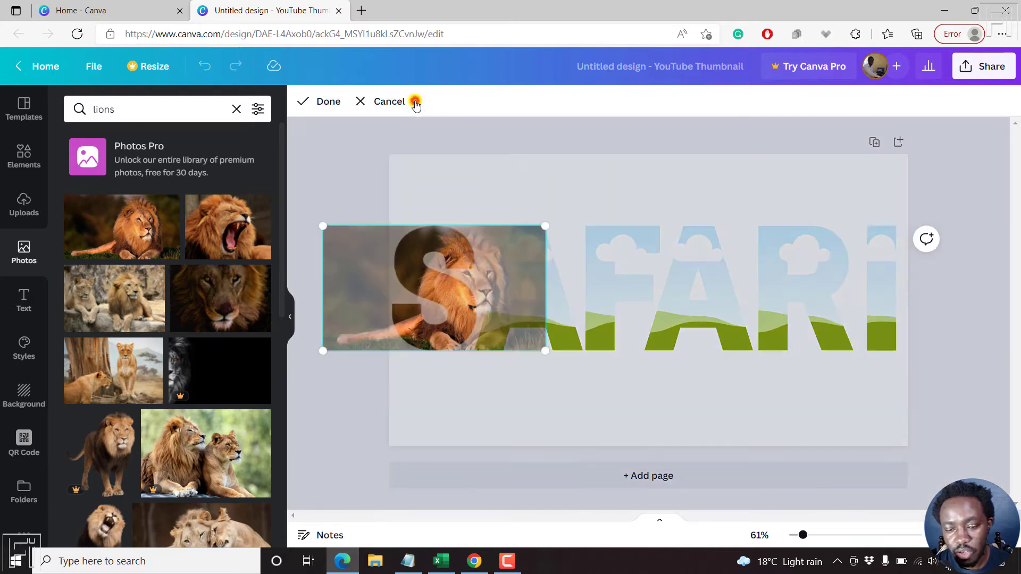
pyautogui.moveTo(465, 301); pyautogui.dragTo(408, 298)
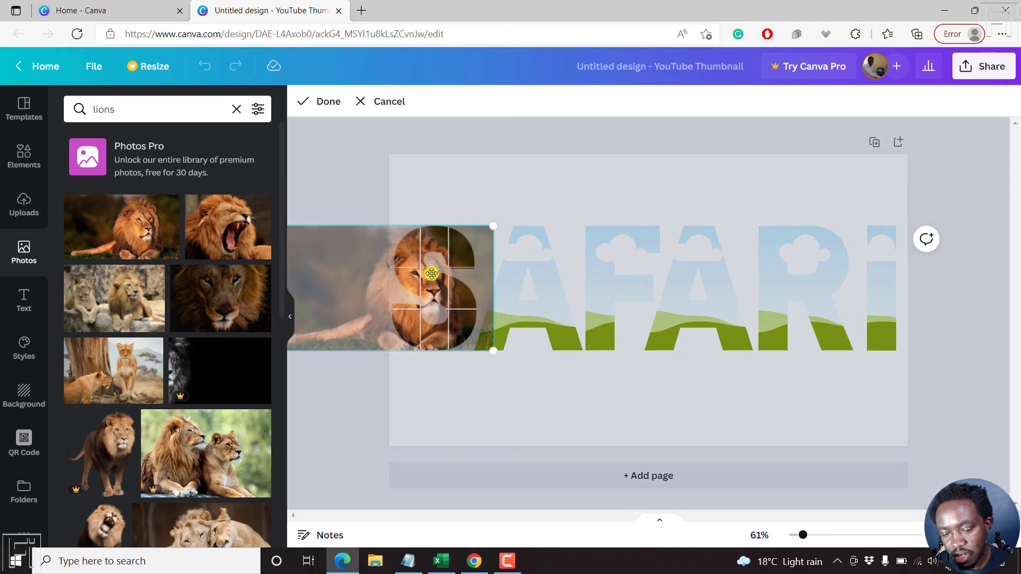
pyautogui.moveTo(429, 283); pyautogui.dragTo(423, 284)
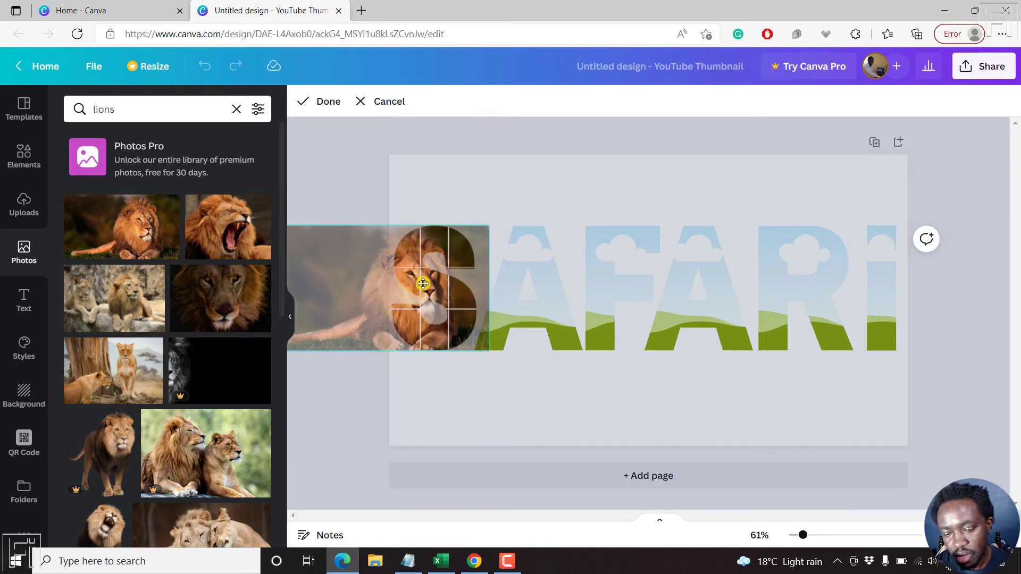
pyautogui.click(314, 101)
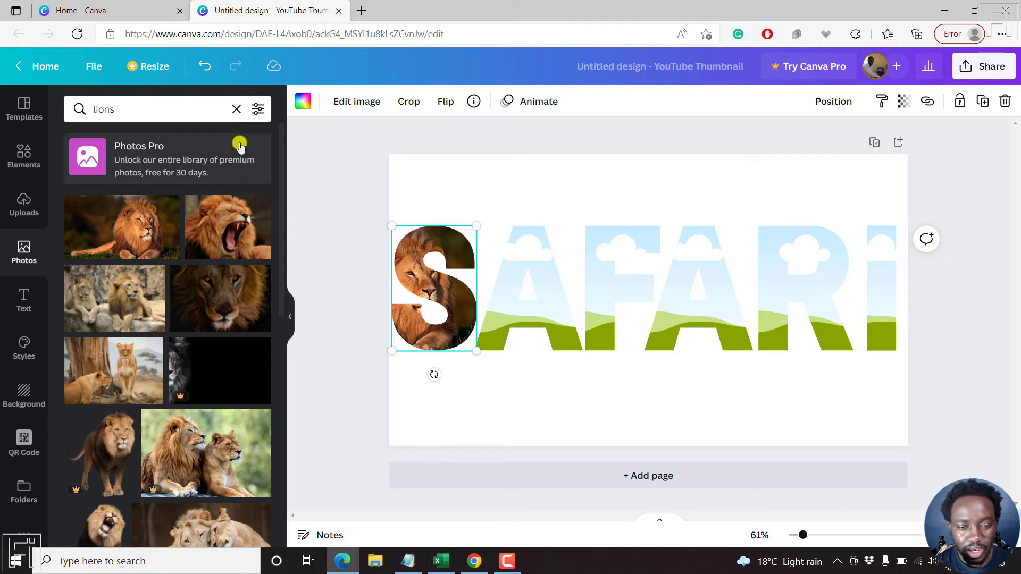
# Search for 'elephants' and place the two-elephants photo into the first A.
pyautogui.click(233, 110)
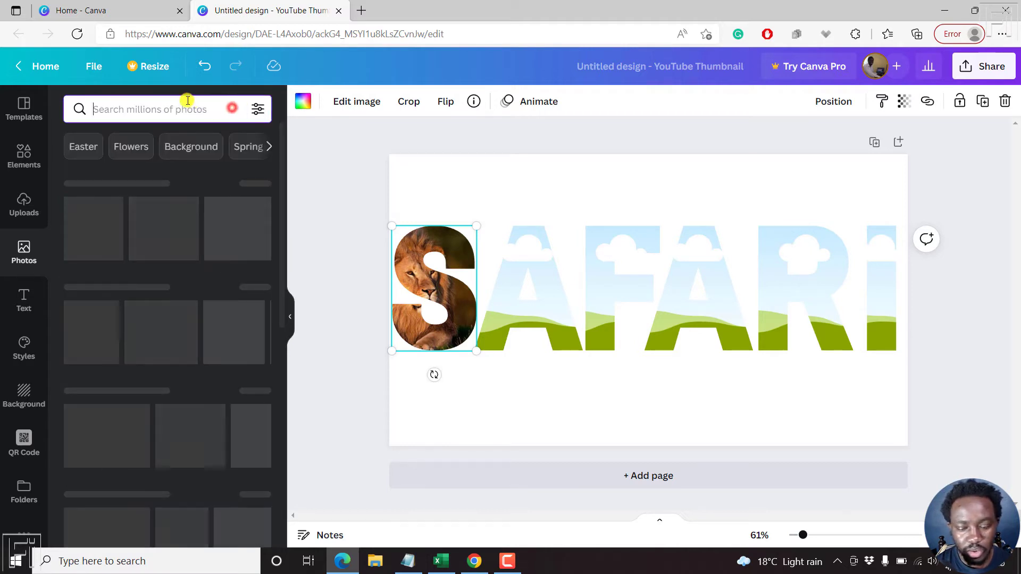
pyautogui.write('elev')
pyautogui.press('BackSpace')
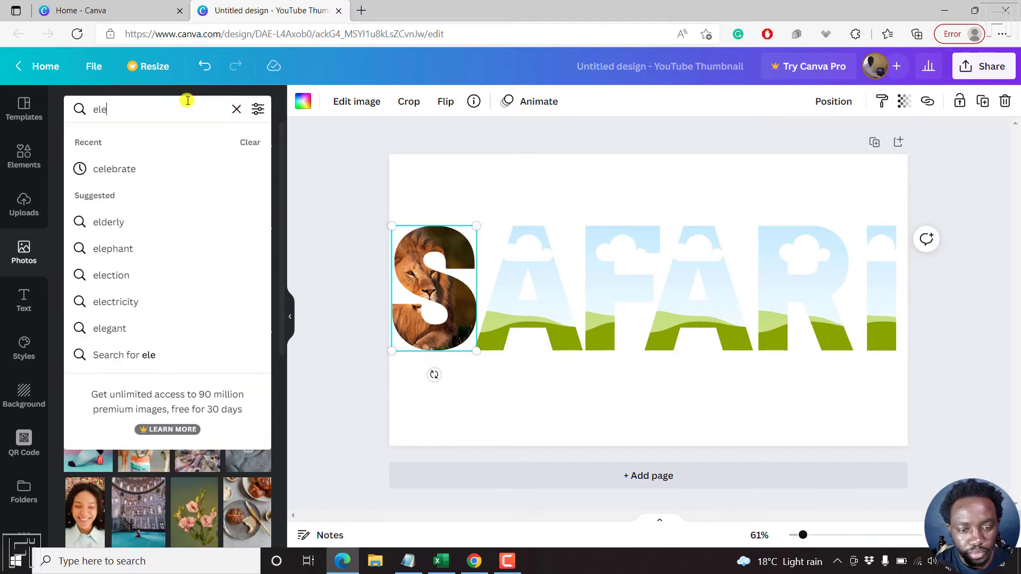
pyautogui.write('pha')
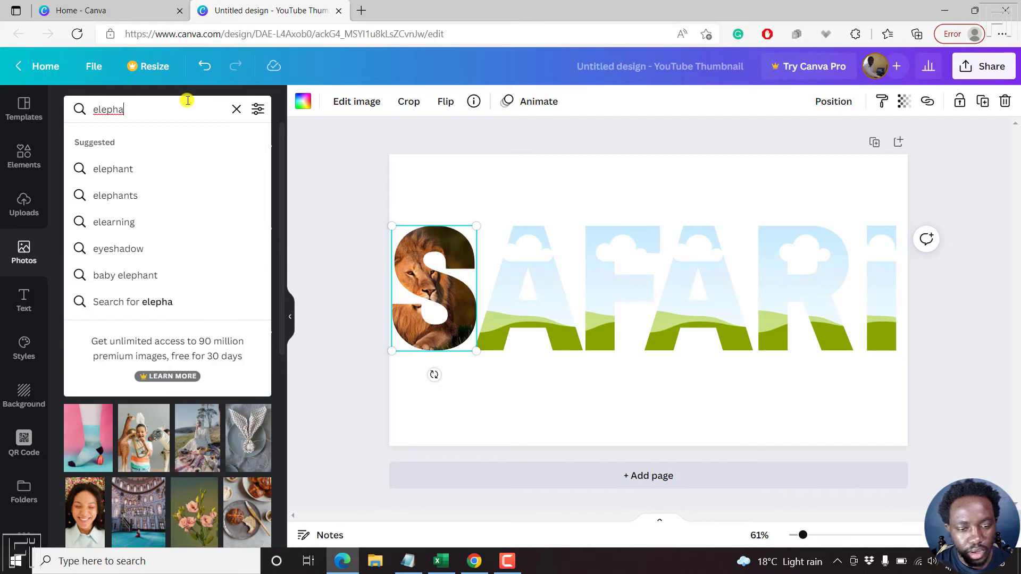
pyautogui.press('Down')
pyautogui.press('Down')
pyautogui.press('Down')
pyautogui.press('Up')
pyautogui.press('Return')
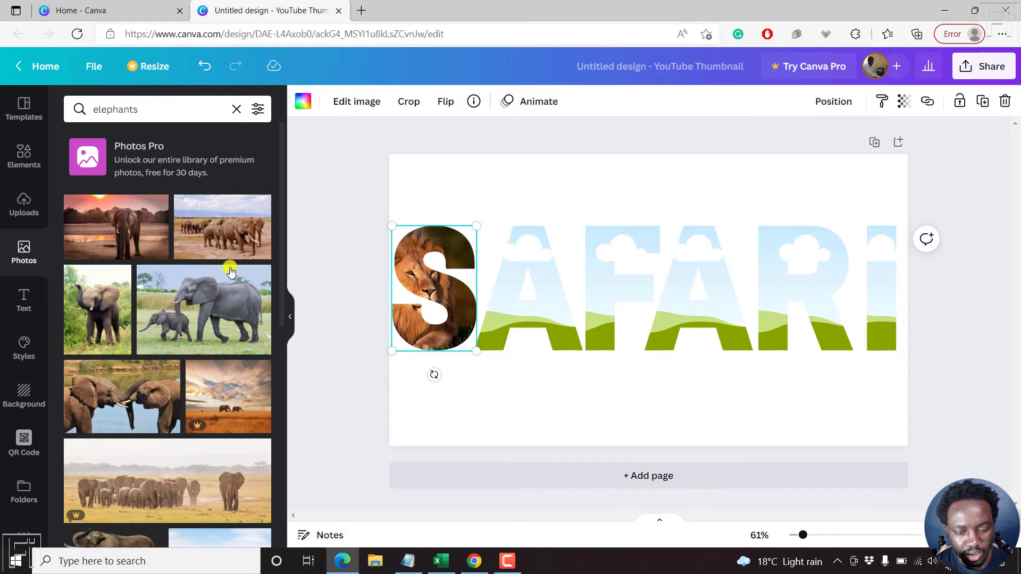
pyautogui.moveTo(106, 387); pyautogui.dragTo(515, 263)
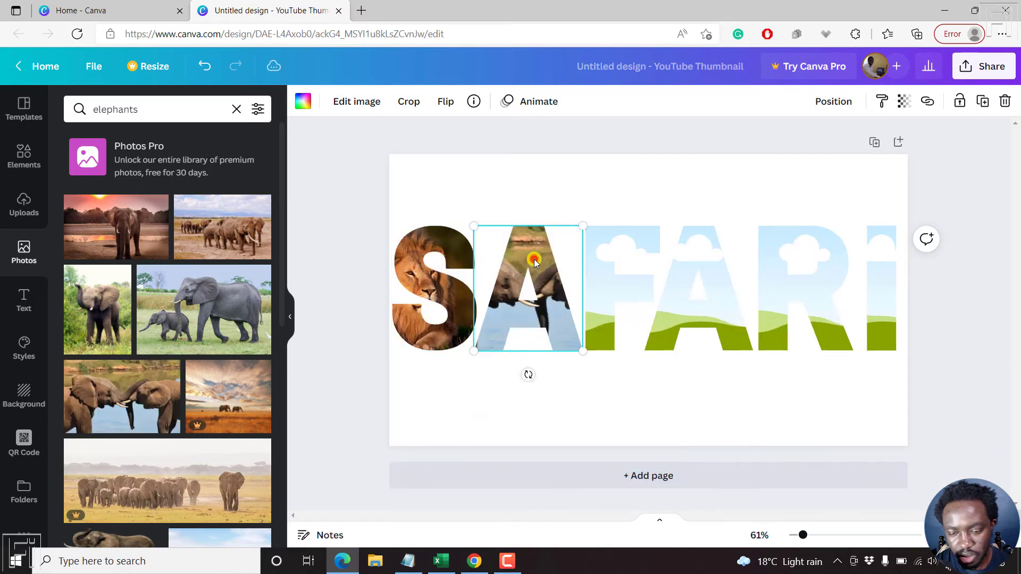
# Crop the elephants photo, shifting it right so the meeting tusks show.
pyautogui.click(409, 101)
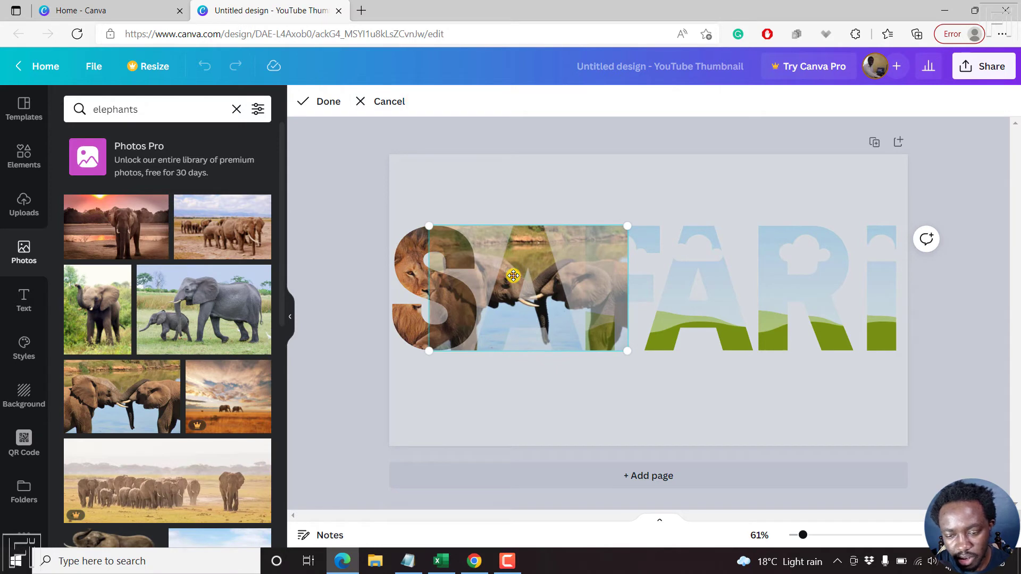
pyautogui.moveTo(513, 275); pyautogui.dragTo(535, 275)
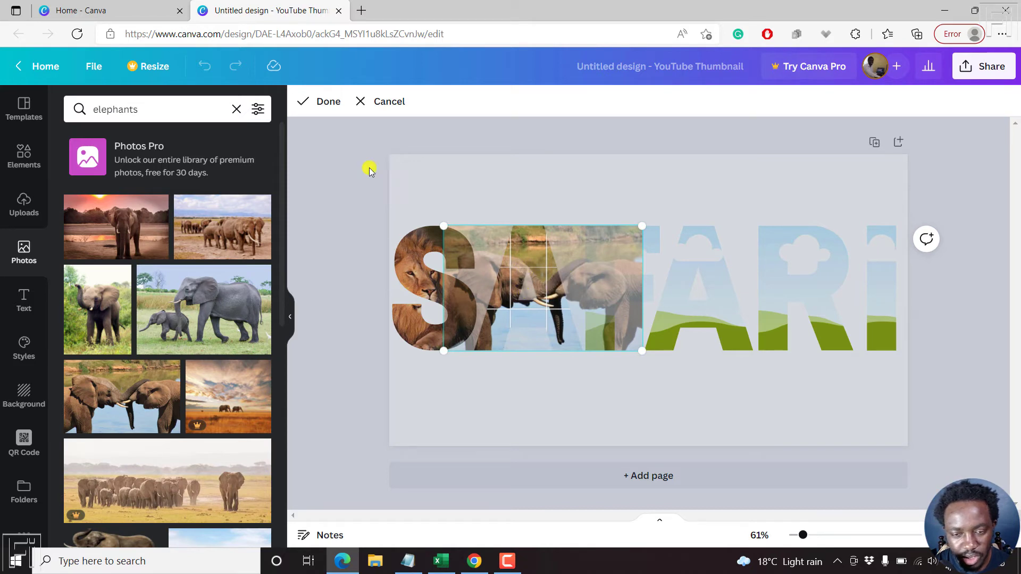
pyautogui.click(326, 101)
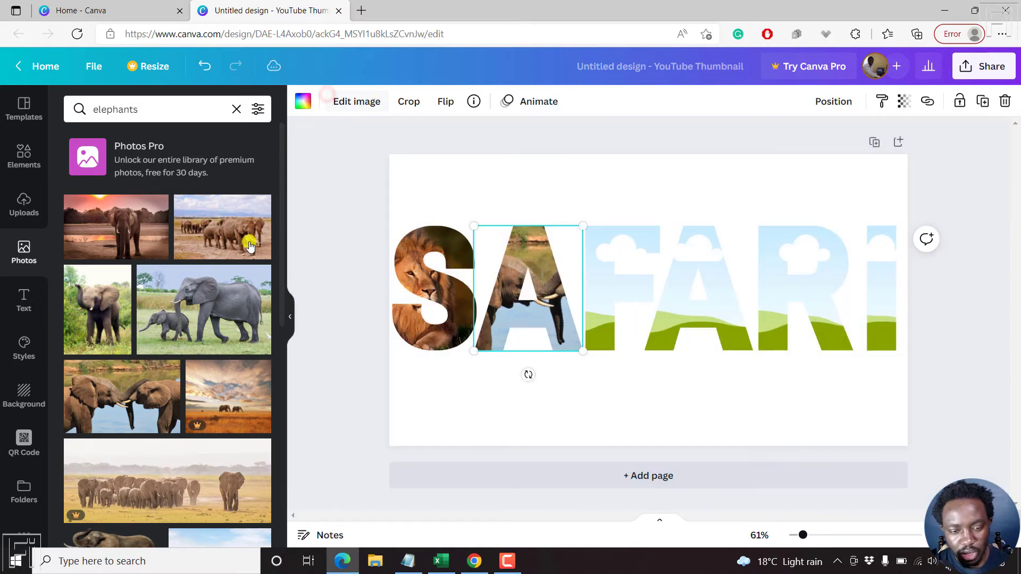
# Search 'buffalo', fill the F frame with the black-and-white buffalo photo, and clear the search.
pyautogui.click(237, 109)
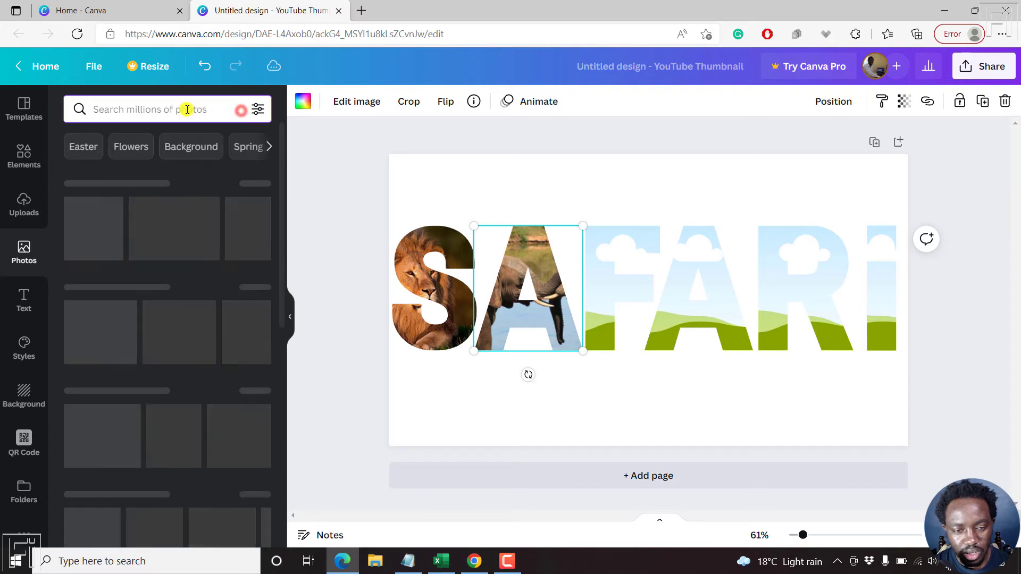
pyautogui.write('buffa')
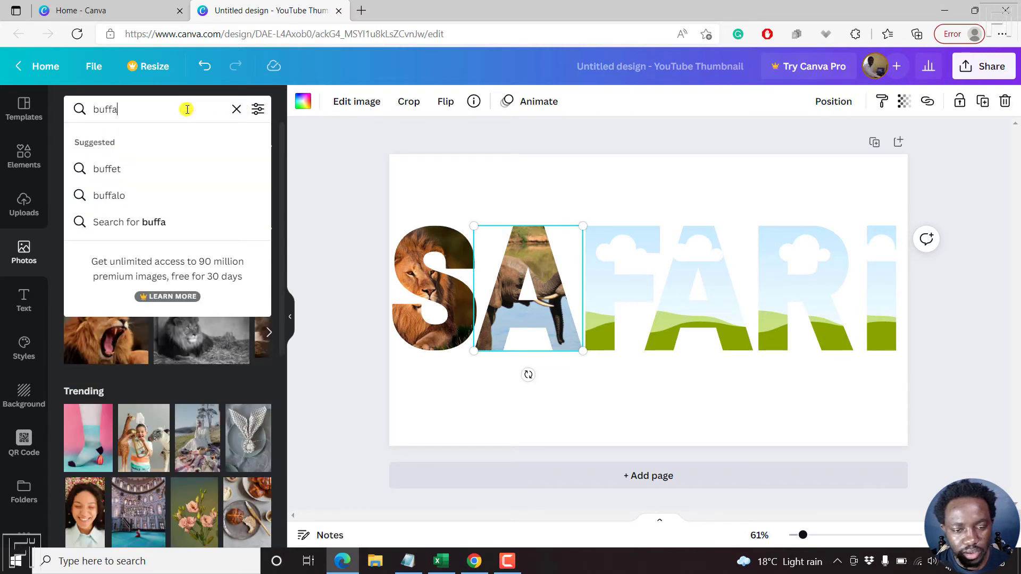
pyautogui.click(100, 200)
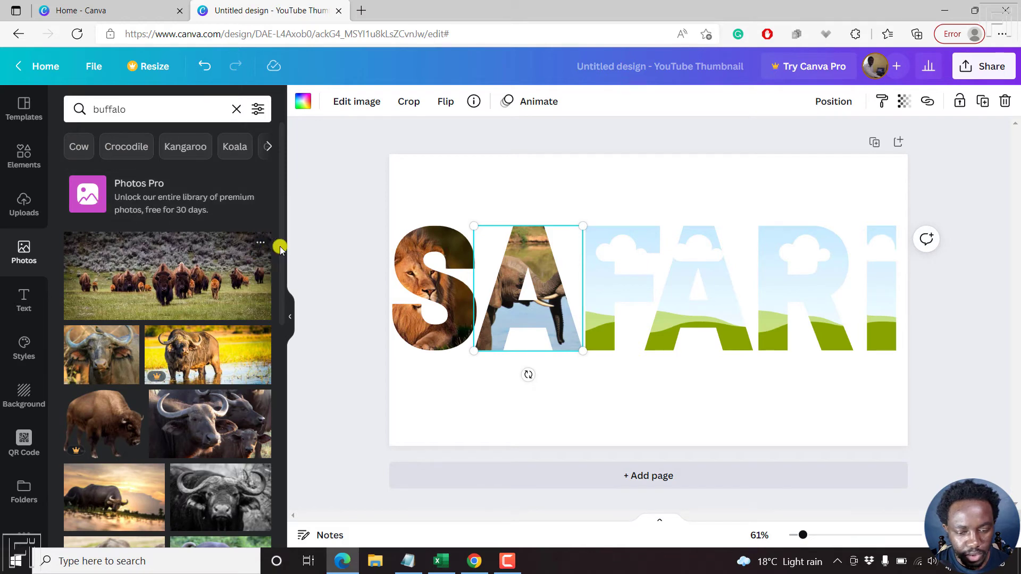
pyautogui.moveTo(279, 201); pyautogui.dragTo(276, 276)
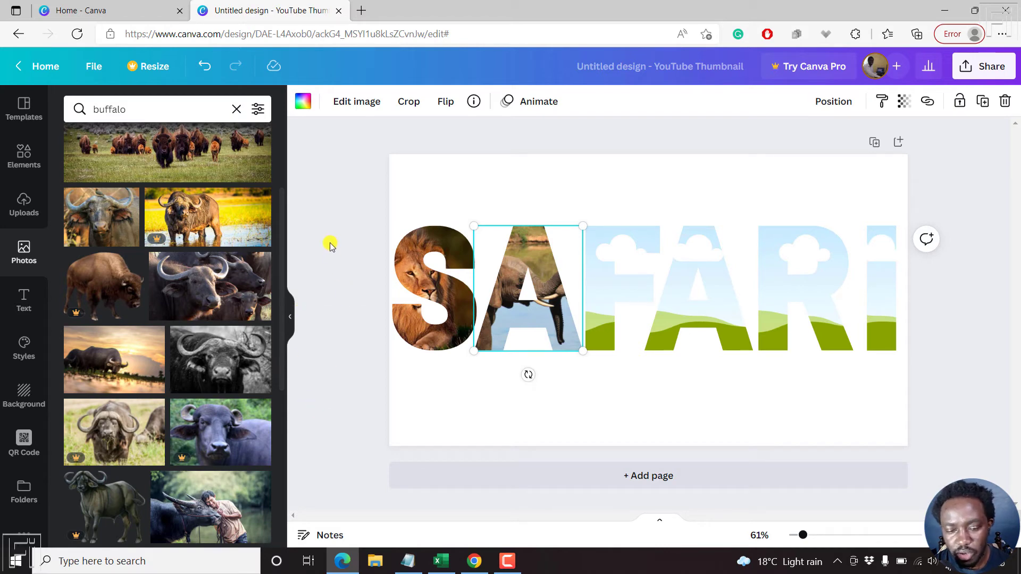
pyautogui.moveTo(385, 291); pyautogui.dragTo(599, 263)
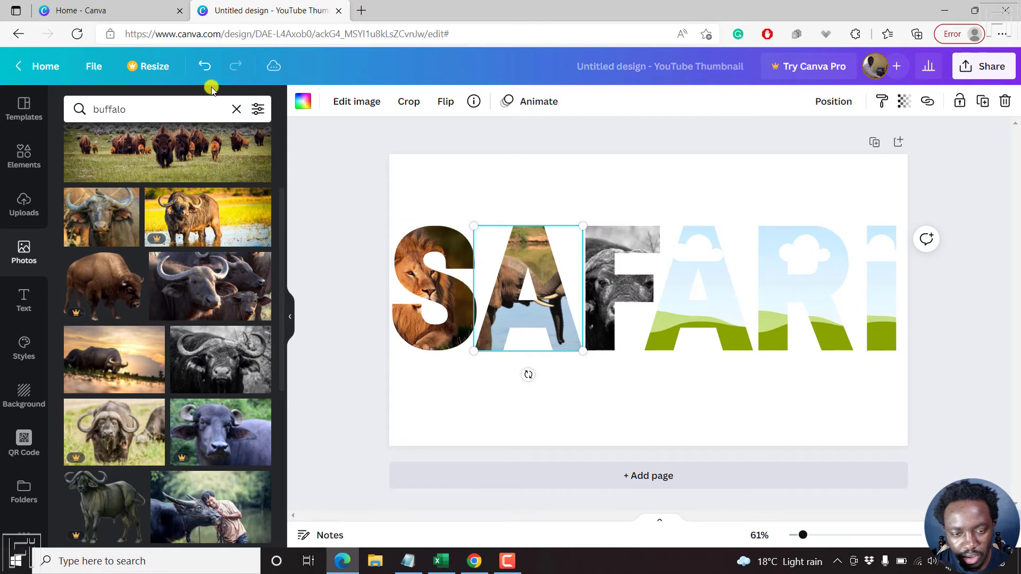
pyautogui.click(237, 110)
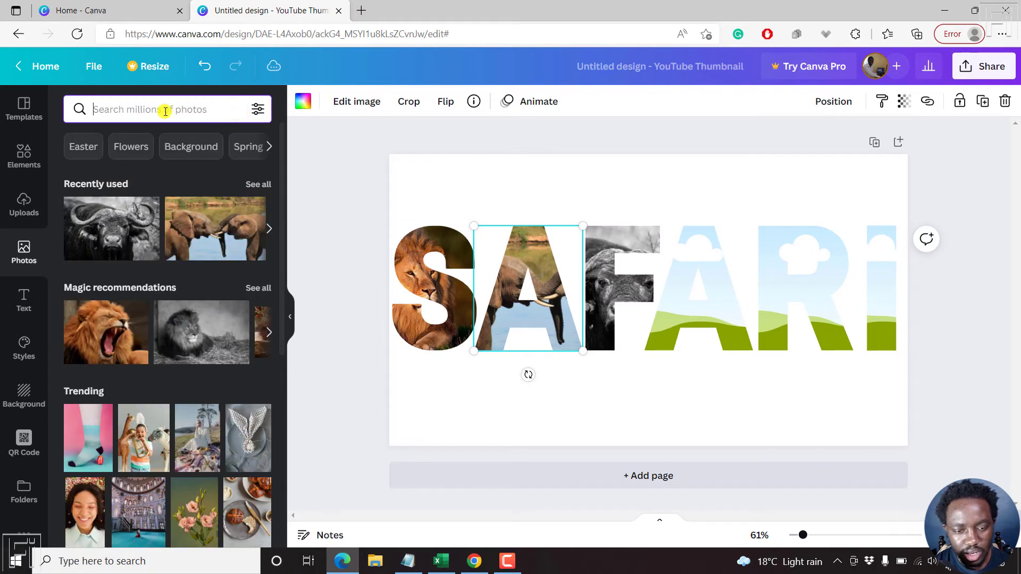
# Search for 'cheetah' and place the cheetah photo into the second A.
pyautogui.click(165, 111)
pyautogui.write('g')
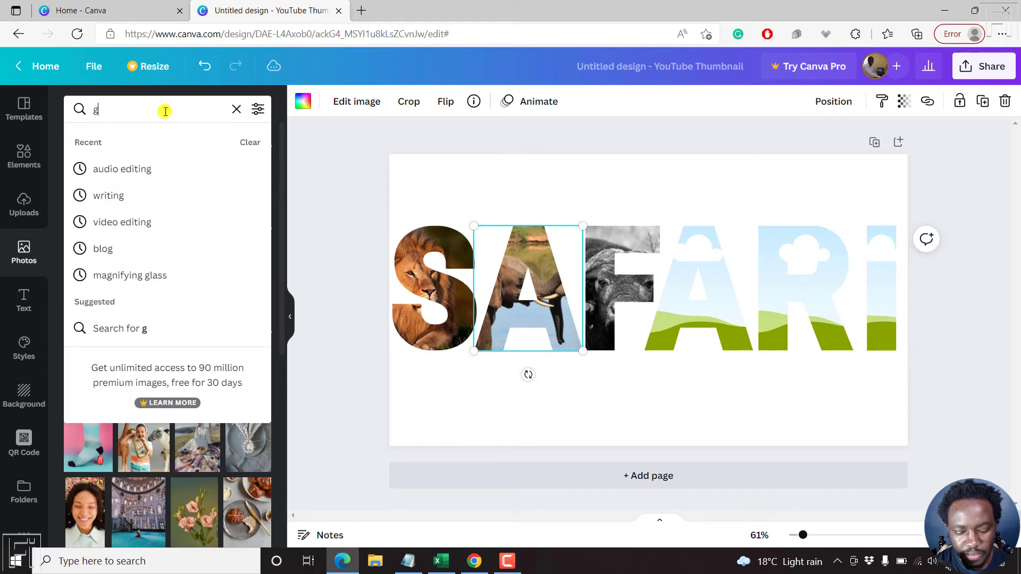
pyautogui.press('BackSpace')
pyautogui.write('cheetah')
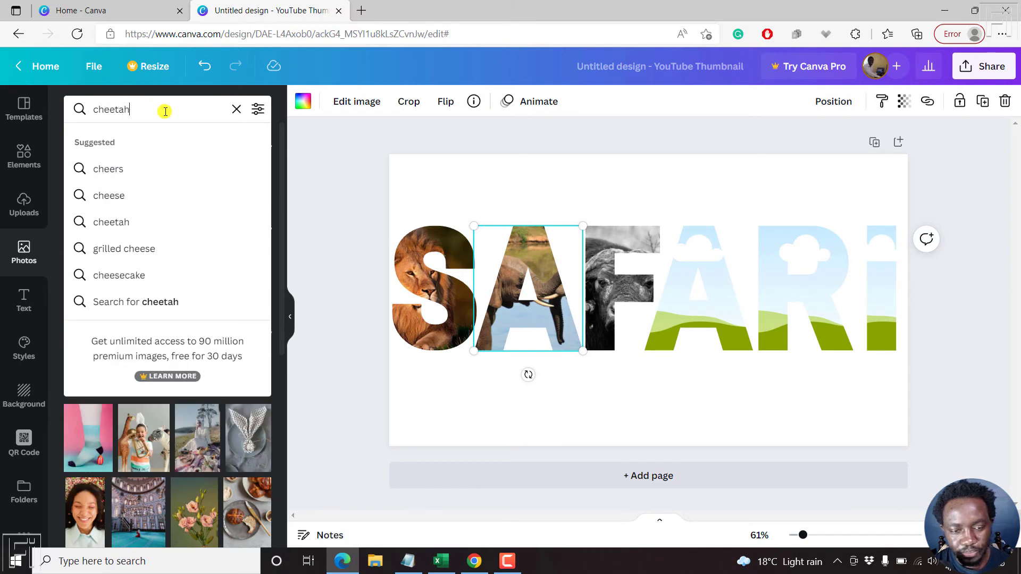
pyautogui.press('Return')
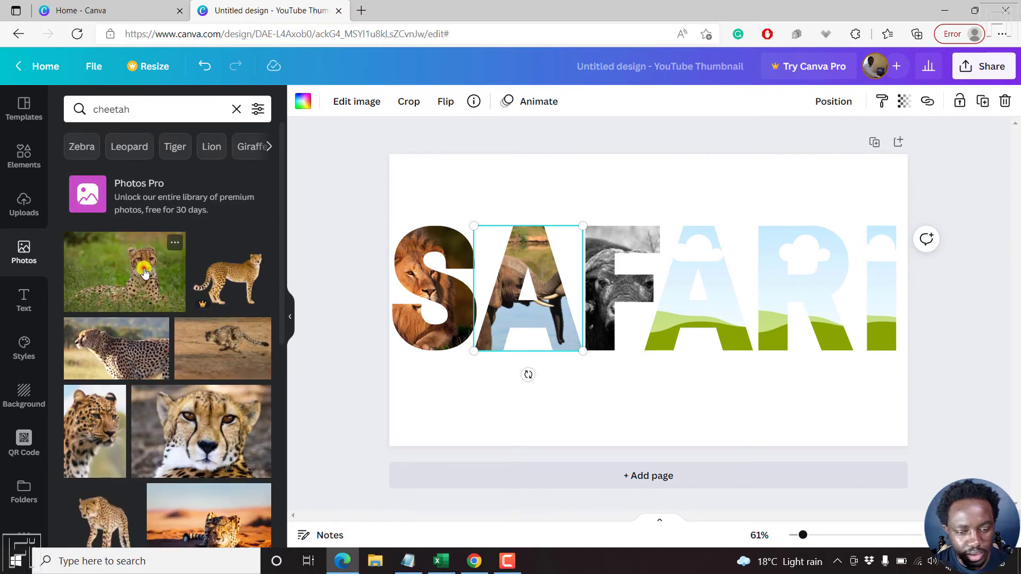
pyautogui.moveTo(143, 267); pyautogui.dragTo(685, 273)
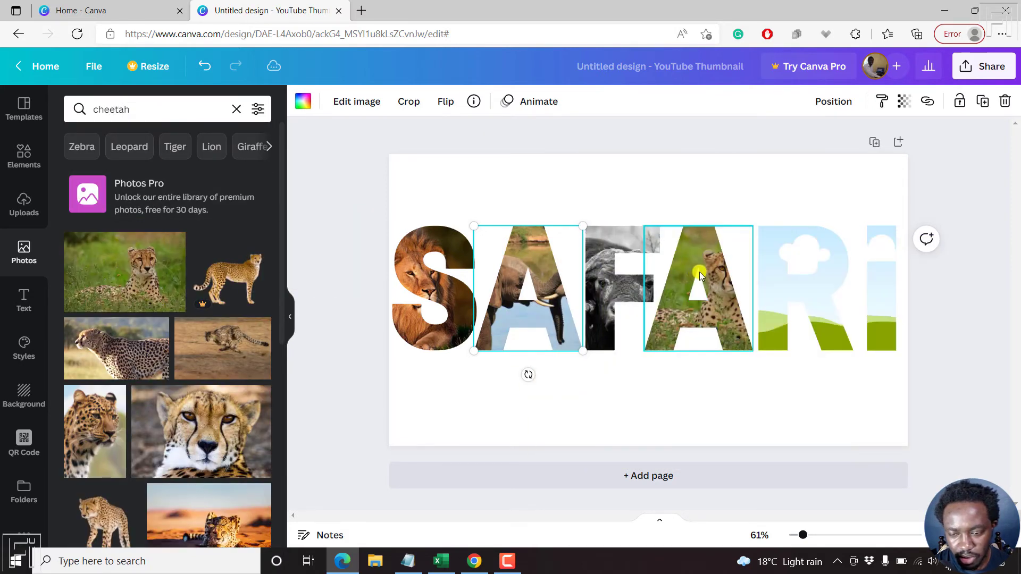
# Crop the cheetah photo slightly left inside the A, then clear the search.
pyautogui.click(358, 101)
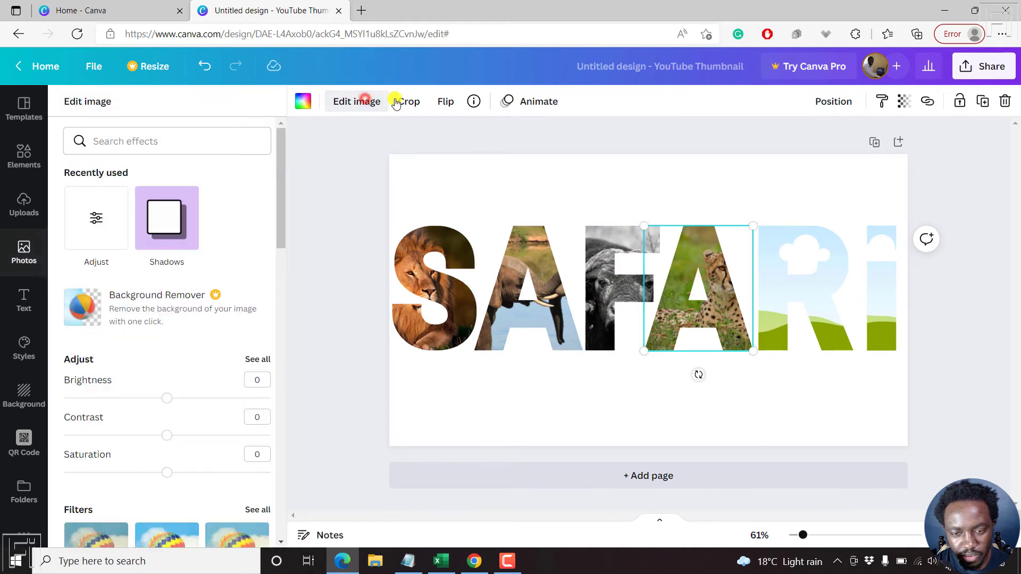
pyautogui.click(409, 101)
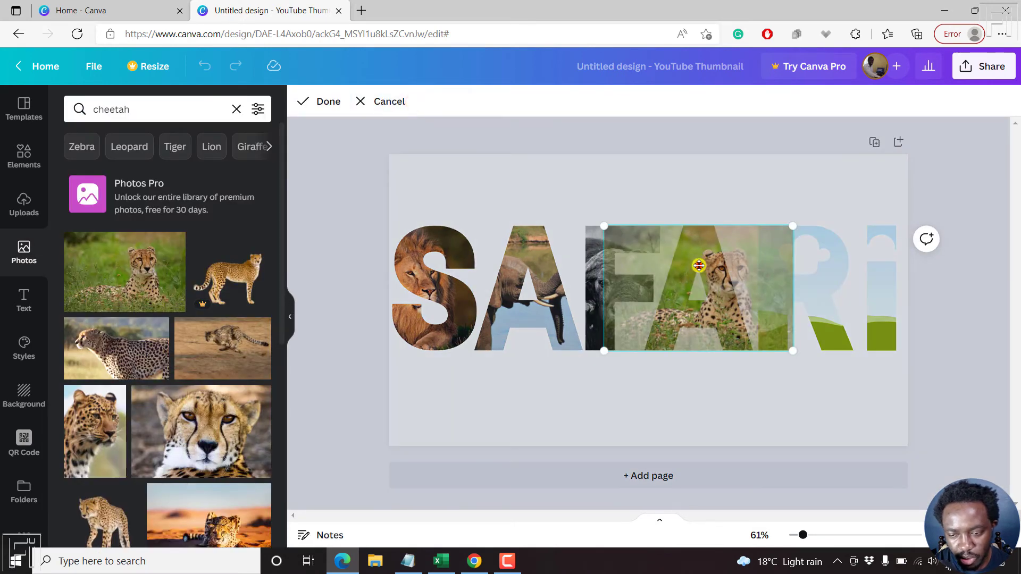
pyautogui.moveTo(700, 266); pyautogui.dragTo(699, 266)
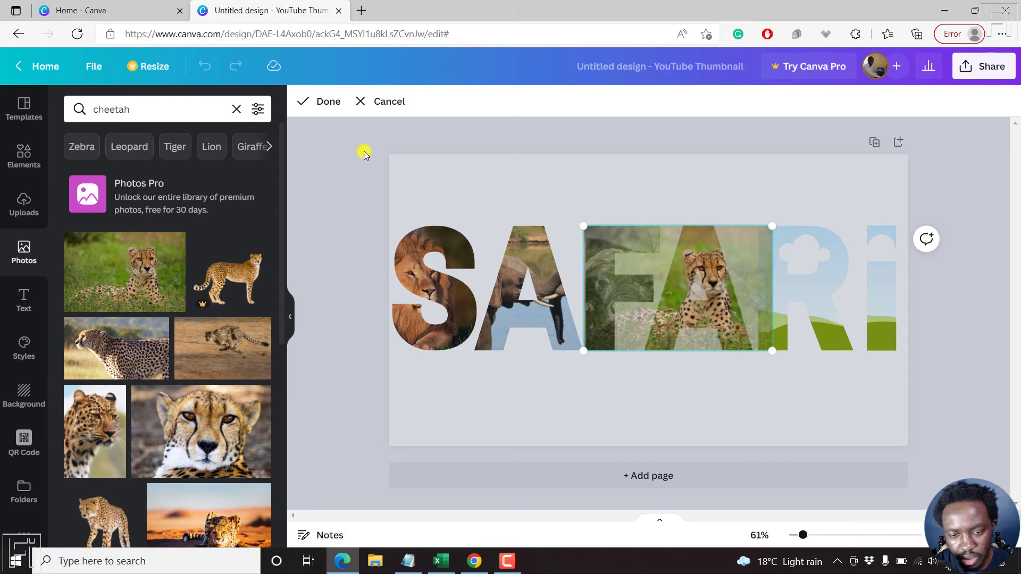
pyautogui.click(326, 105)
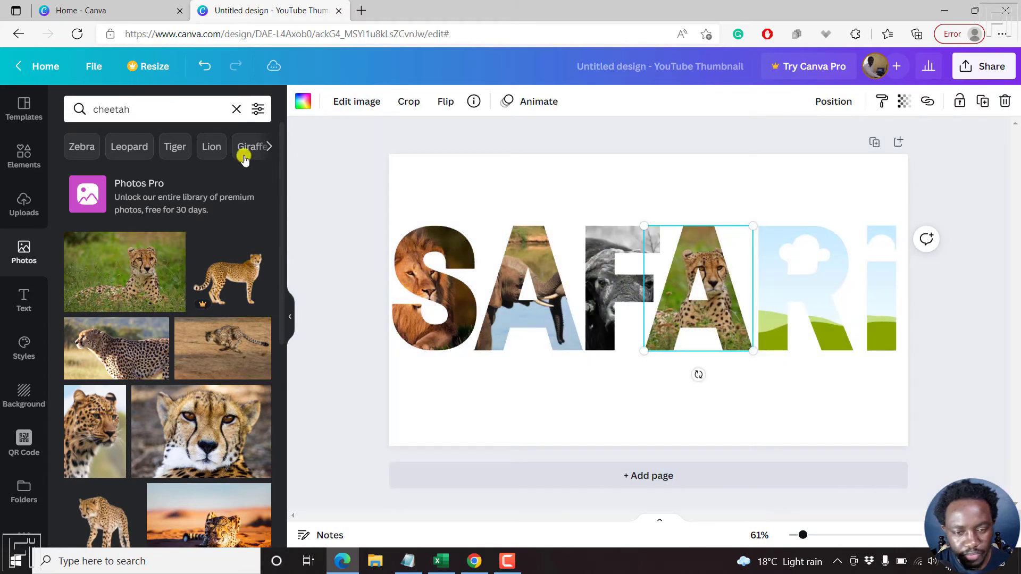
pyautogui.click(235, 113)
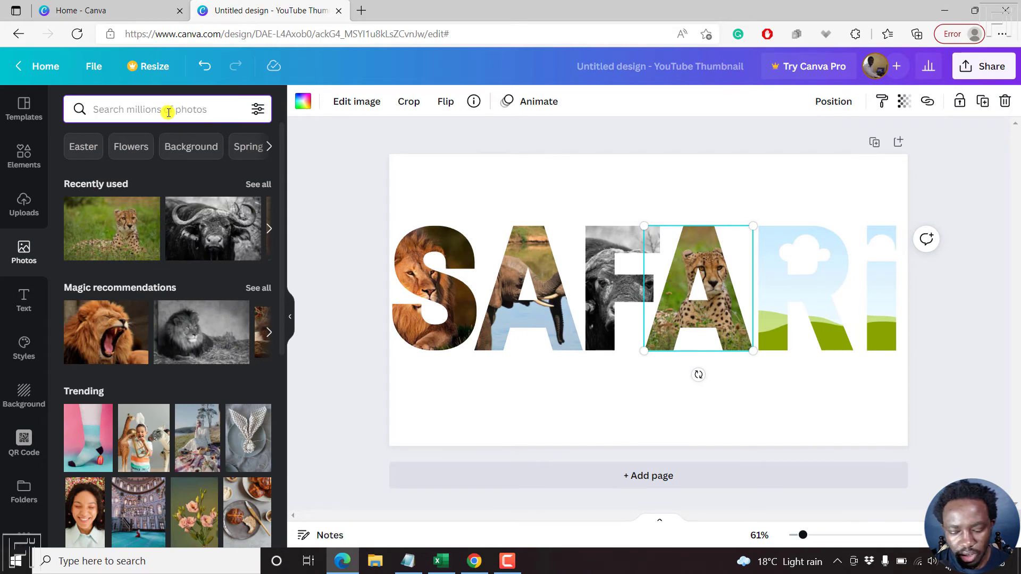
# Search Photos for 'rhino', drop a rhino photo into the R frame, then clear the search.
pyautogui.write('rhi')
pyautogui.press('BackSpace')
pyautogui.press('BackSpace')
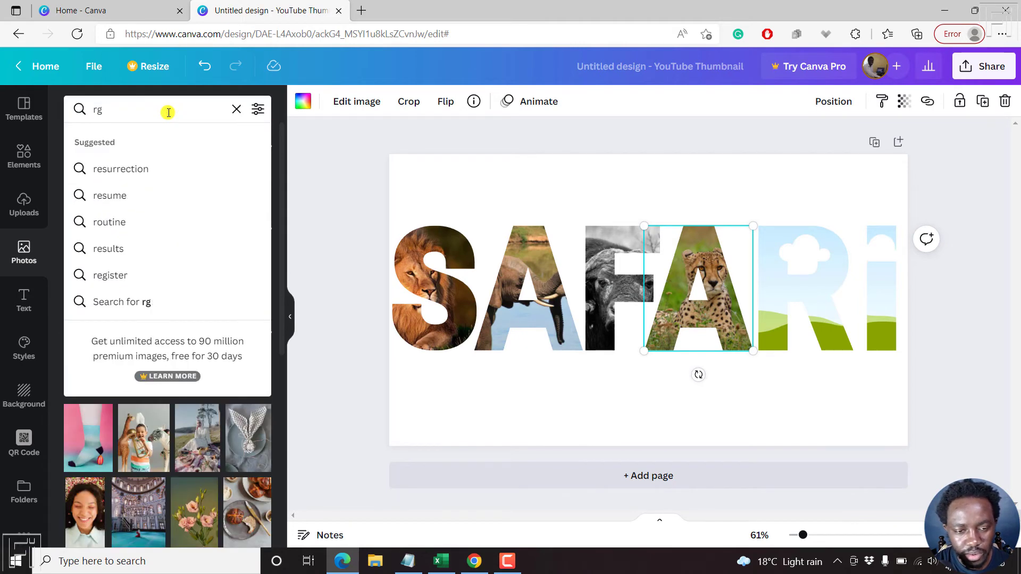
pyautogui.write('hino')
pyautogui.press('Return')
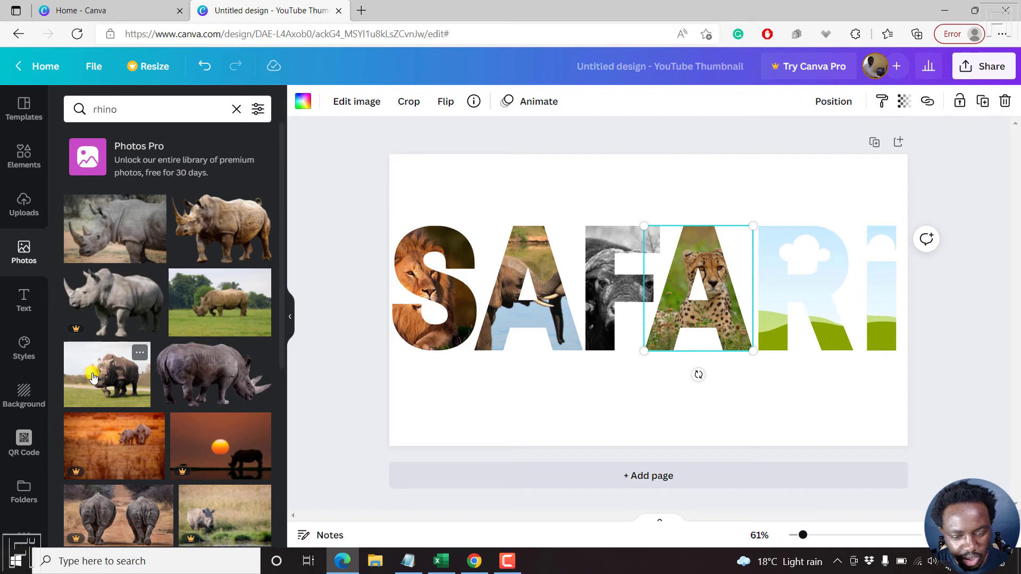
pyautogui.moveTo(93, 376); pyautogui.dragTo(778, 272)
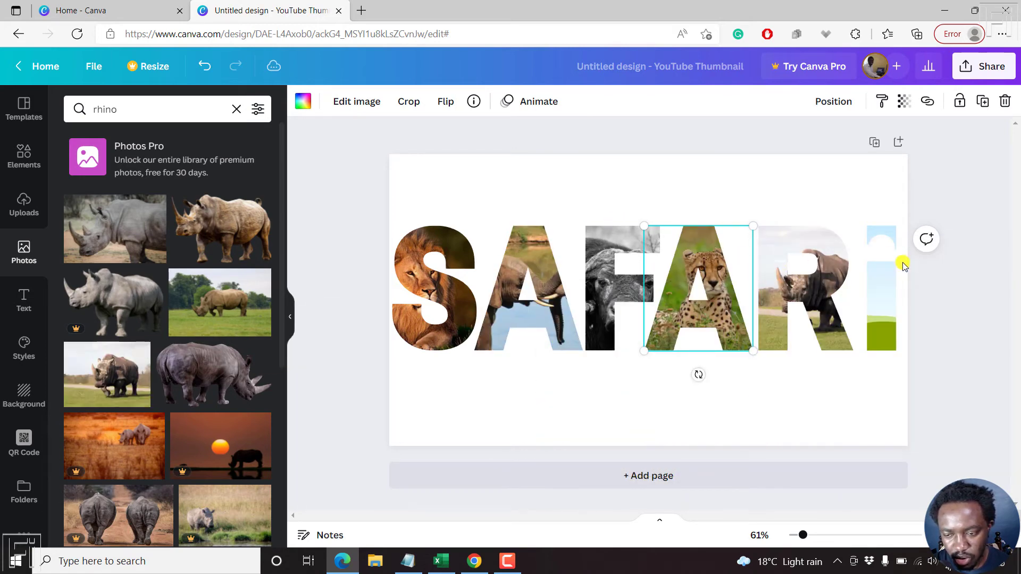
pyautogui.click(237, 109)
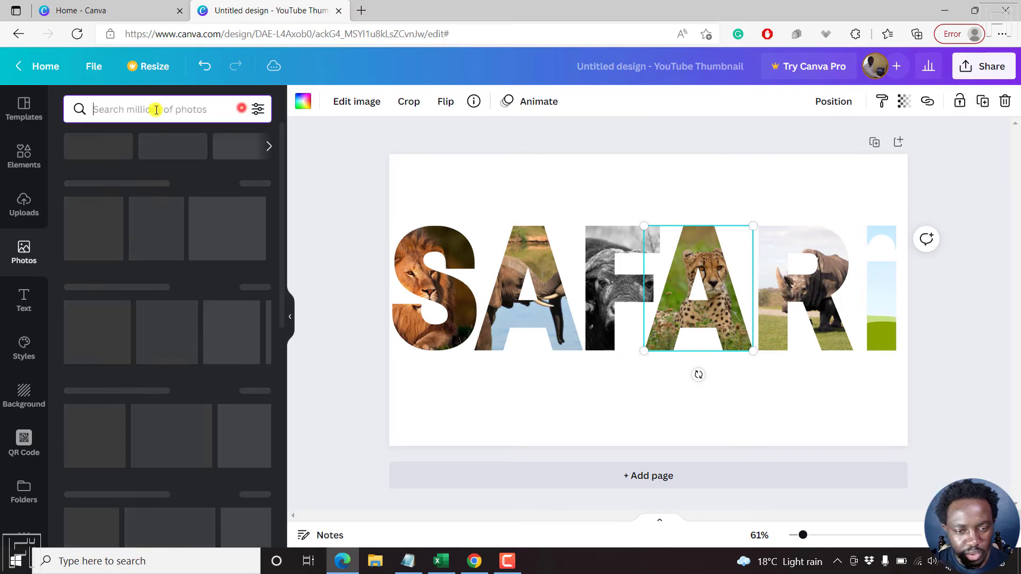
# Search 'giraffe' and place the first giraffe photo into the I letter frame, nudging it left.
pyautogui.write('giraffe')
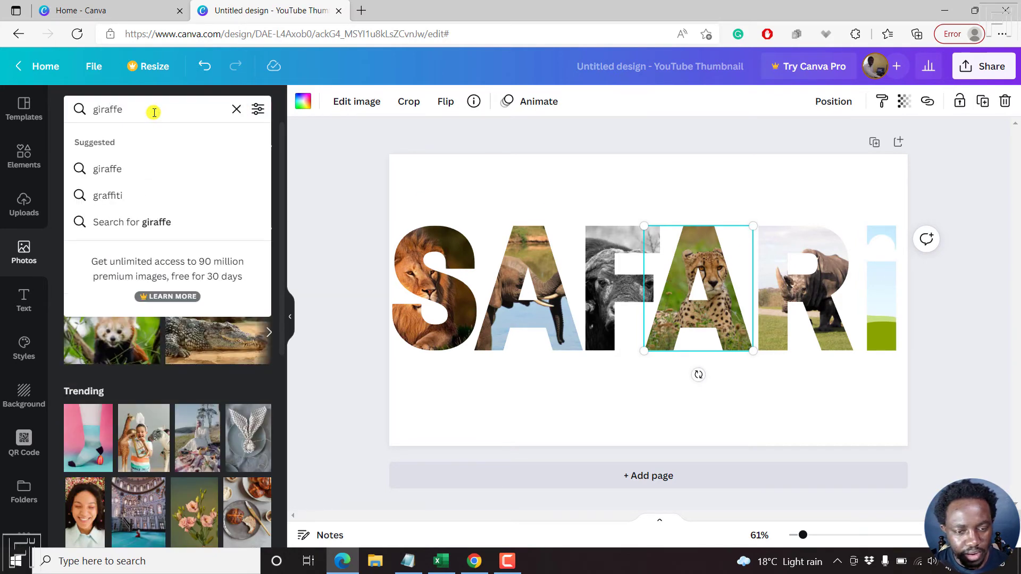
pyautogui.press('Return')
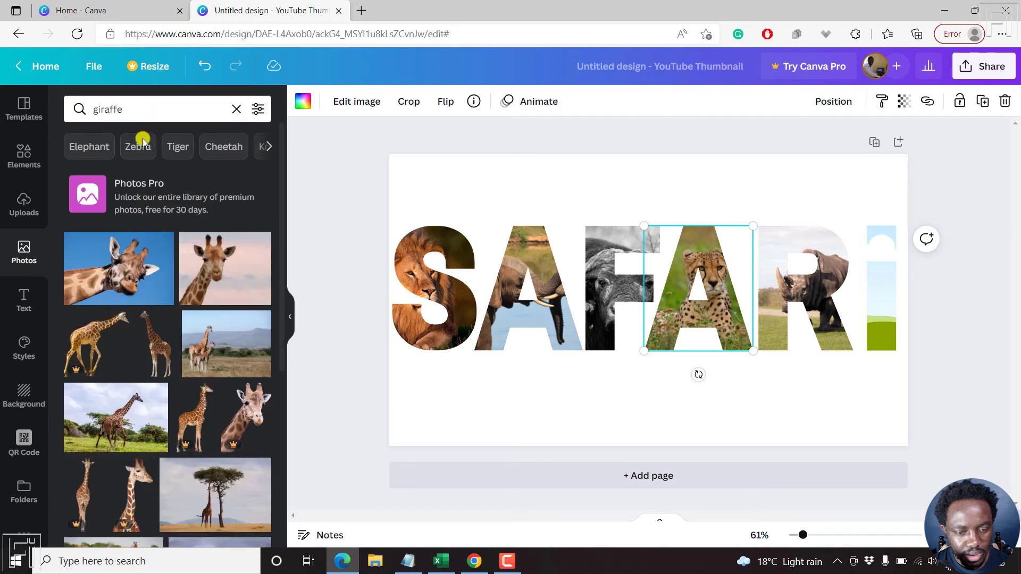
pyautogui.click(106, 273)
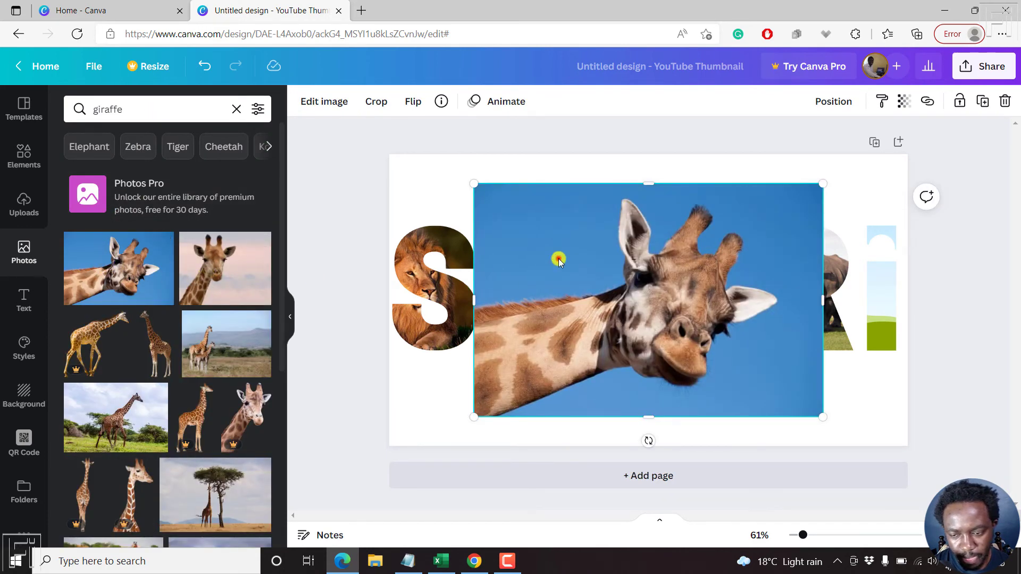
pyautogui.moveTo(559, 260); pyautogui.dragTo(878, 266)
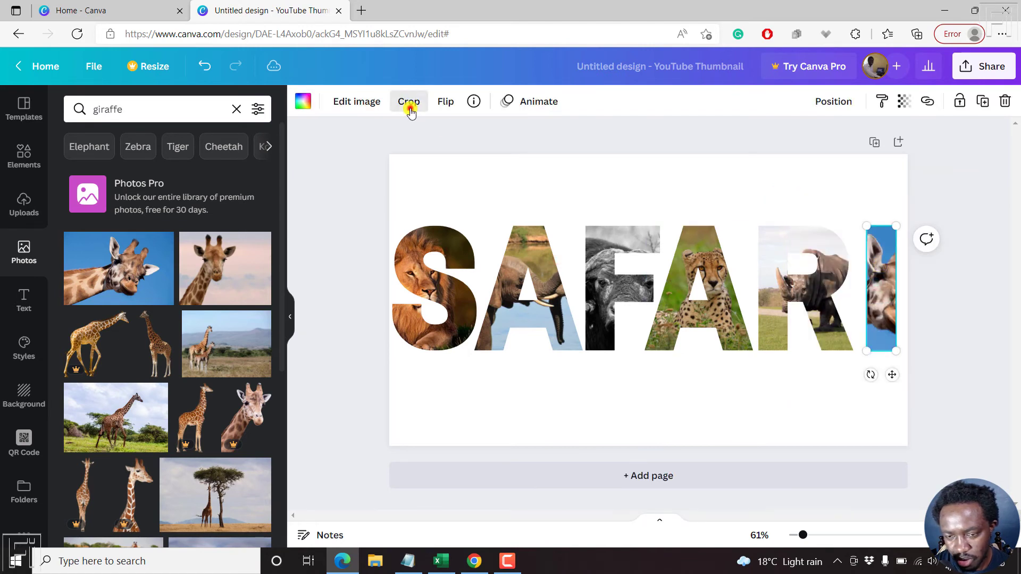
pyautogui.click(409, 101)
pyautogui.hotkey('shift', 'Left')
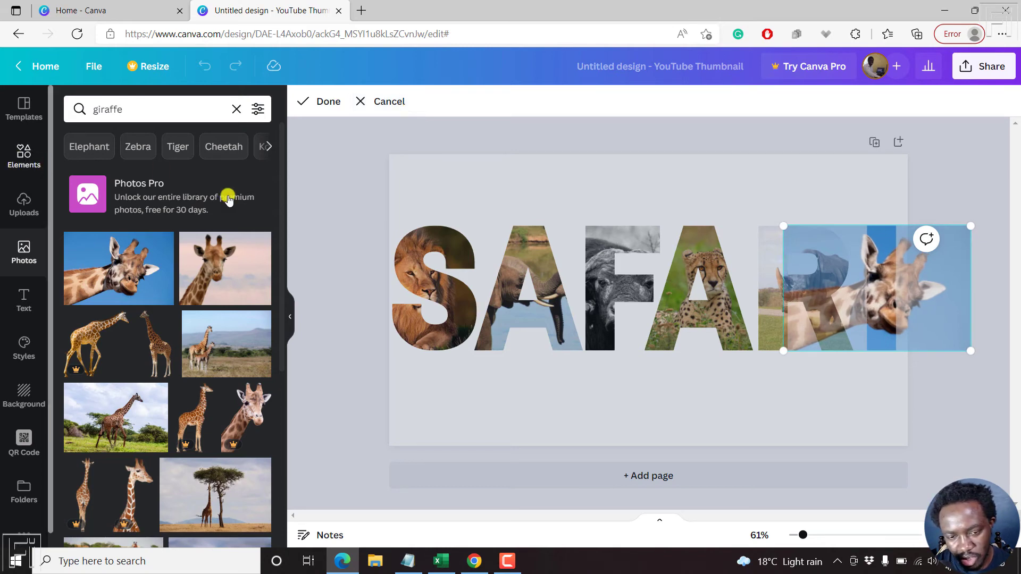
# Swap in another giraffe photo, position it so its head shows, then select all letters.
pyautogui.moveTo(208, 259); pyautogui.dragTo(886, 268)
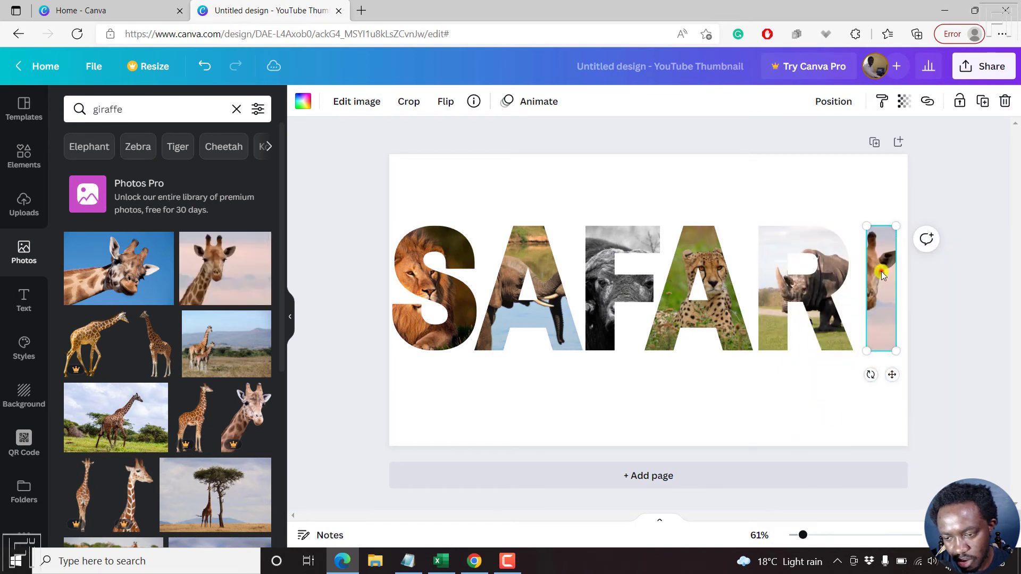
pyautogui.click(407, 104)
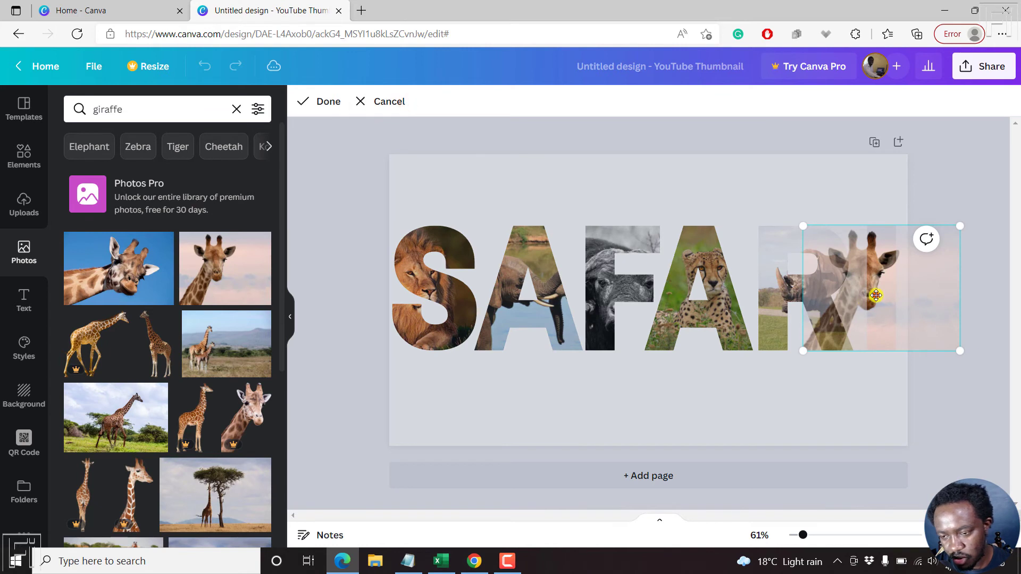
pyautogui.moveTo(876, 295); pyautogui.dragTo(876, 296)
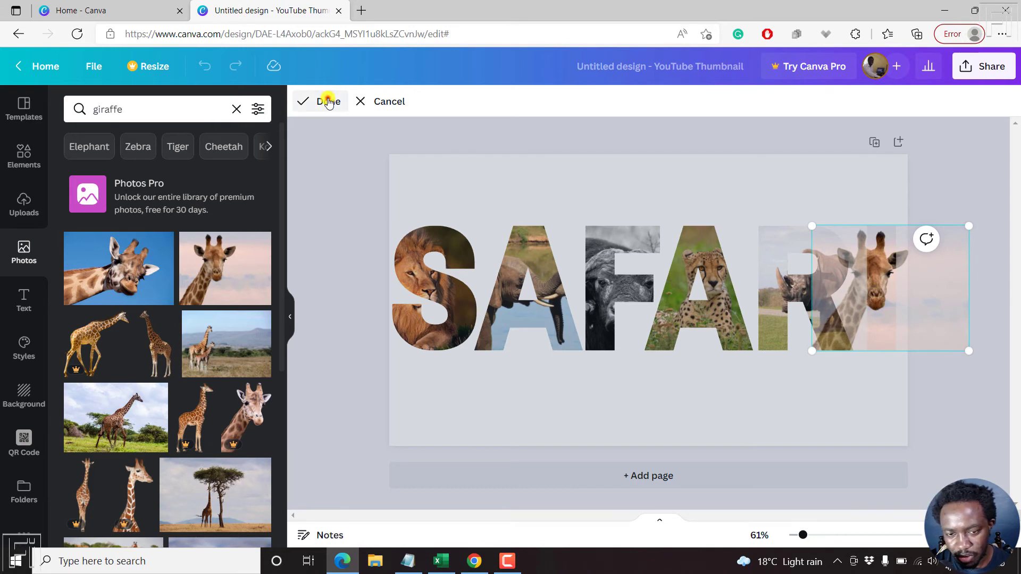
pyautogui.click(326, 101)
pyautogui.click(499, 192)
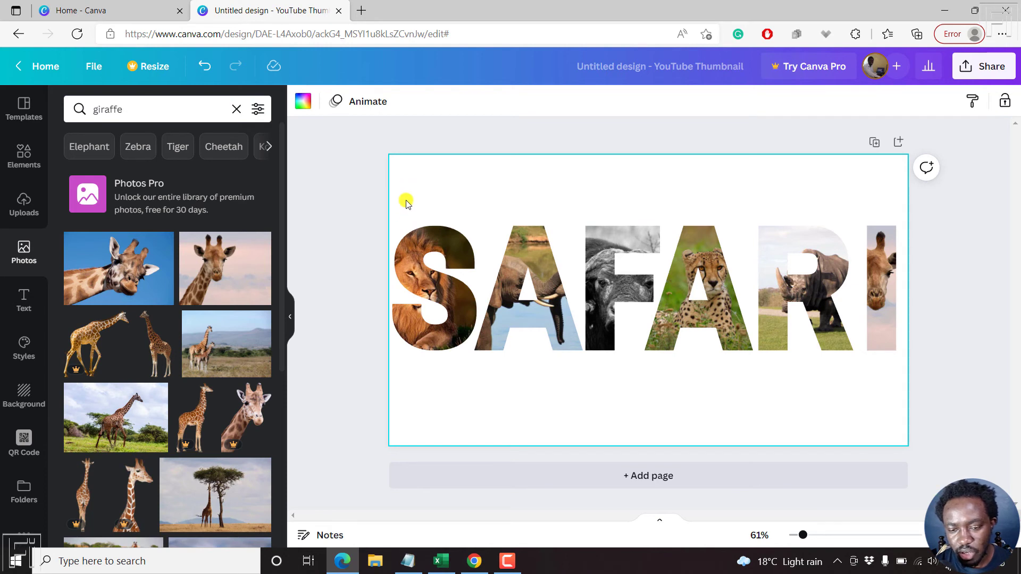
pyautogui.moveTo(406, 203); pyautogui.dragTo(895, 366)
# Use Position > Tidy up to space the selected SAFARI letter frames evenly.
pyautogui.click(856, 102)
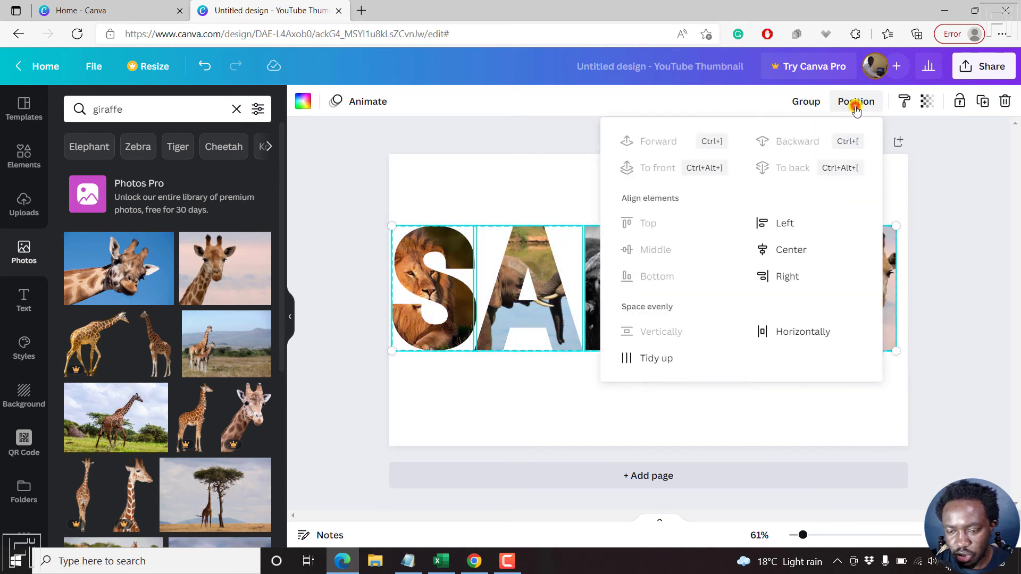
pyautogui.click(664, 361)
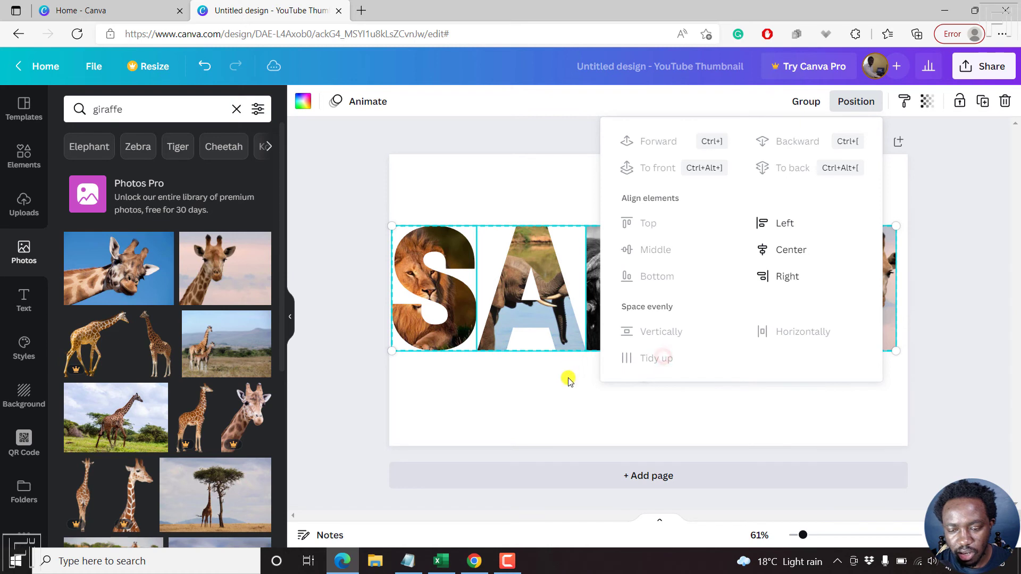
pyautogui.click(571, 414)
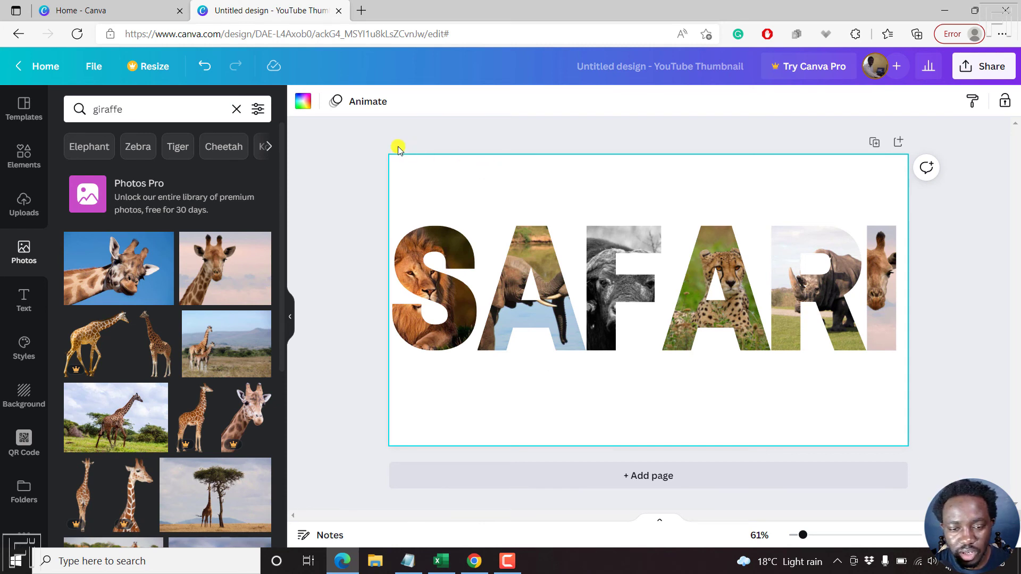
pyautogui.click(305, 102)
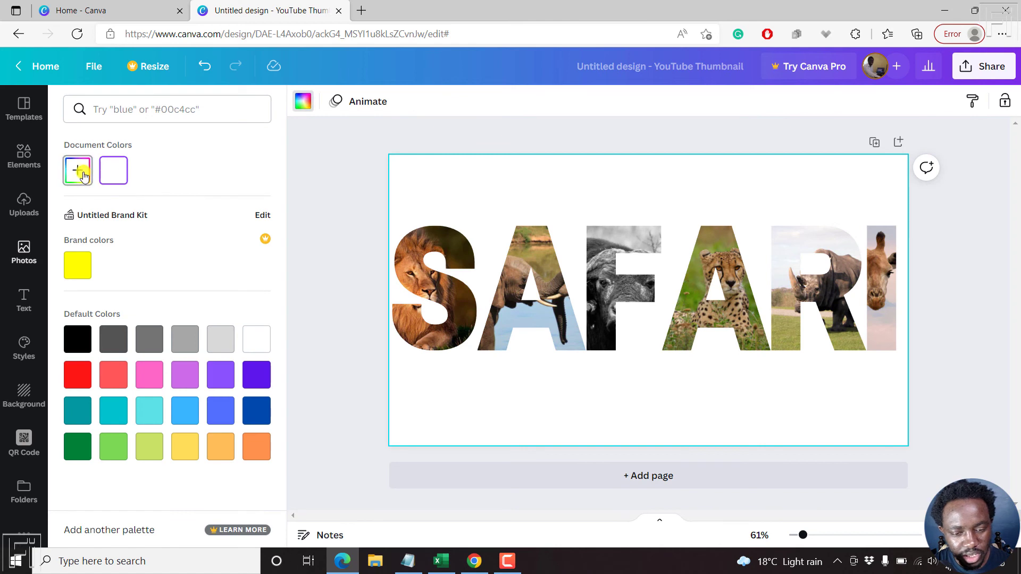
# Try dark grey and dark blue page backgrounds, then settle on black.
pyautogui.click(80, 341)
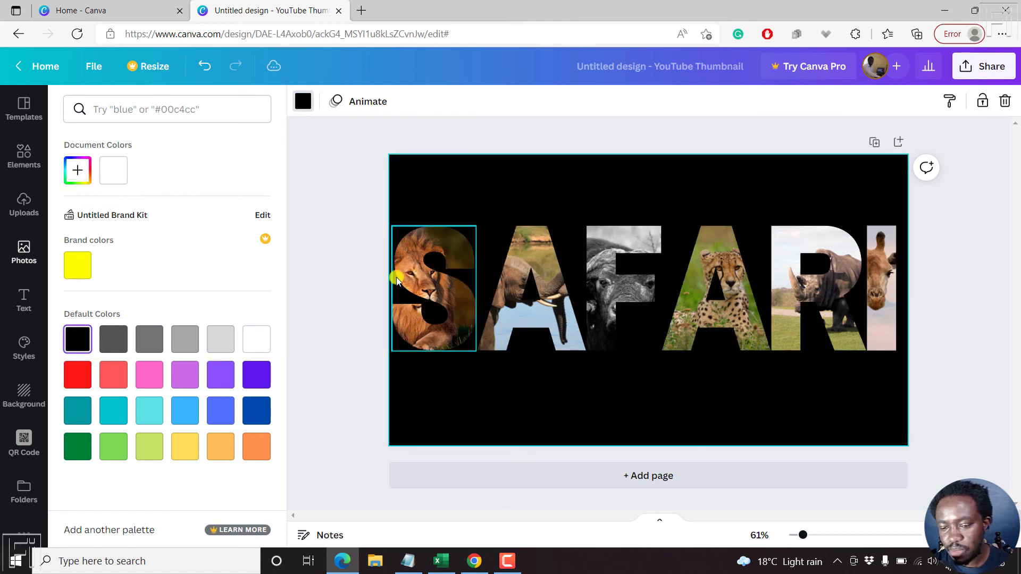
pyautogui.click(114, 344)
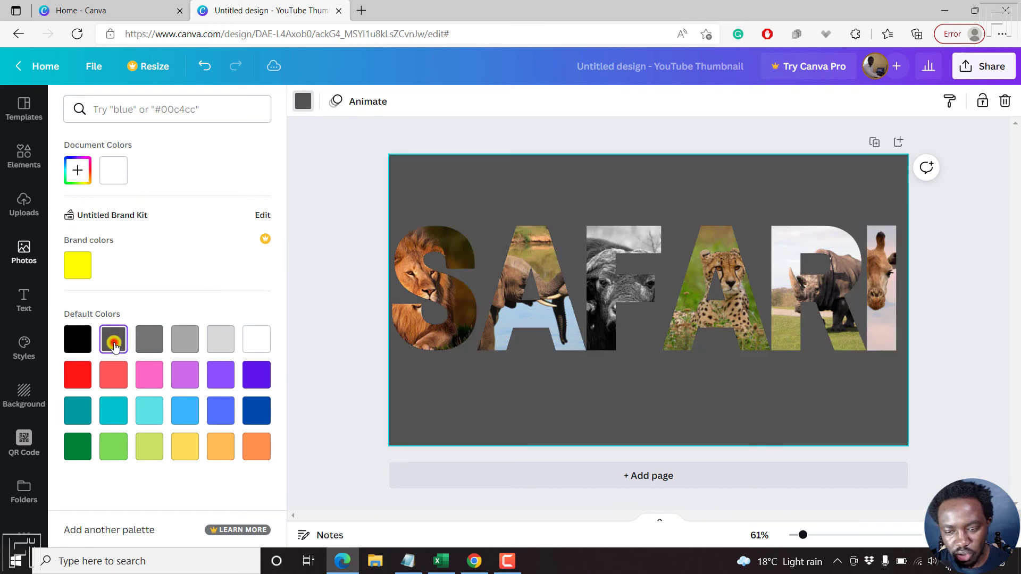
pyautogui.click(264, 412)
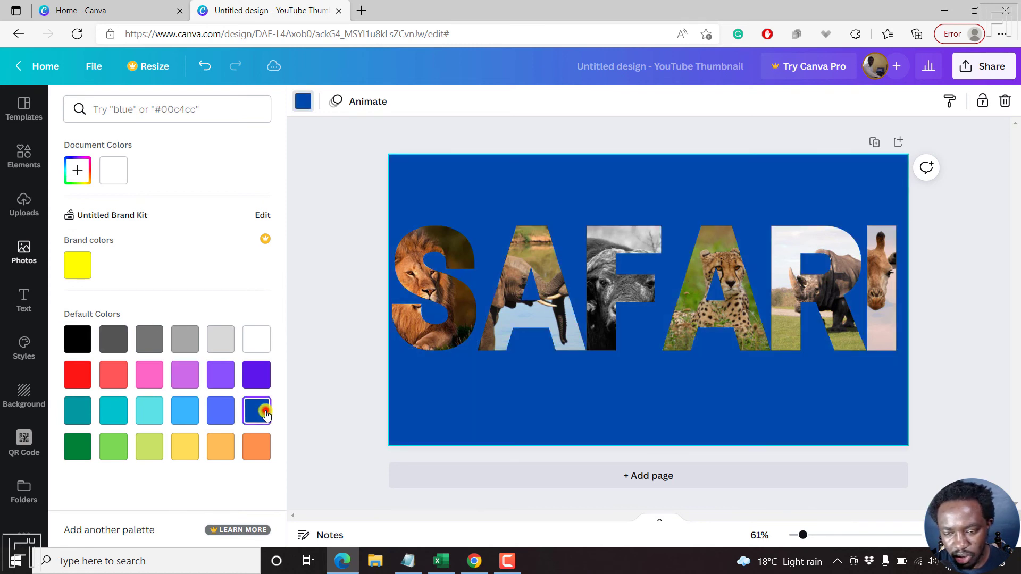
pyautogui.click(70, 342)
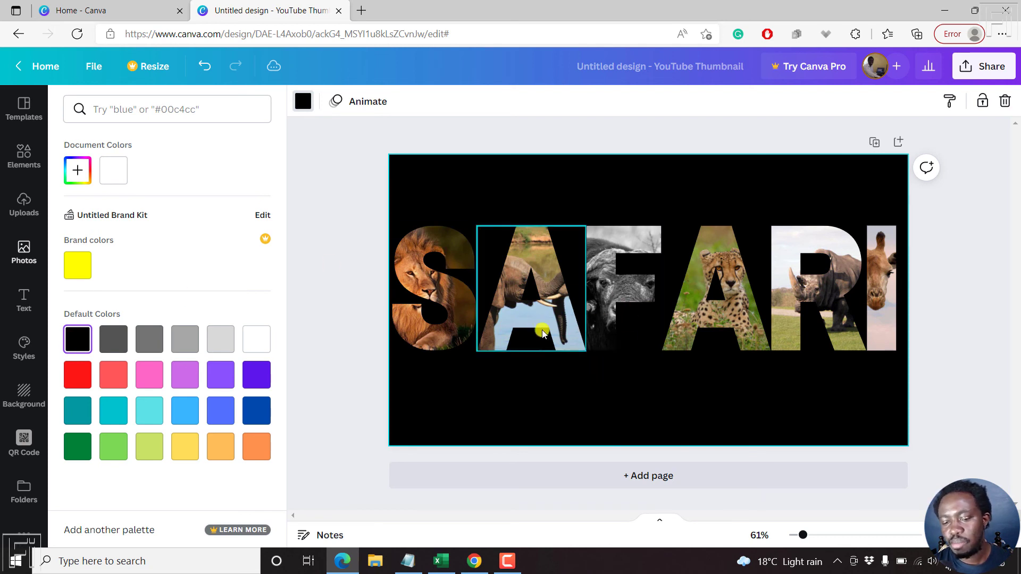
pyautogui.click(608, 295)
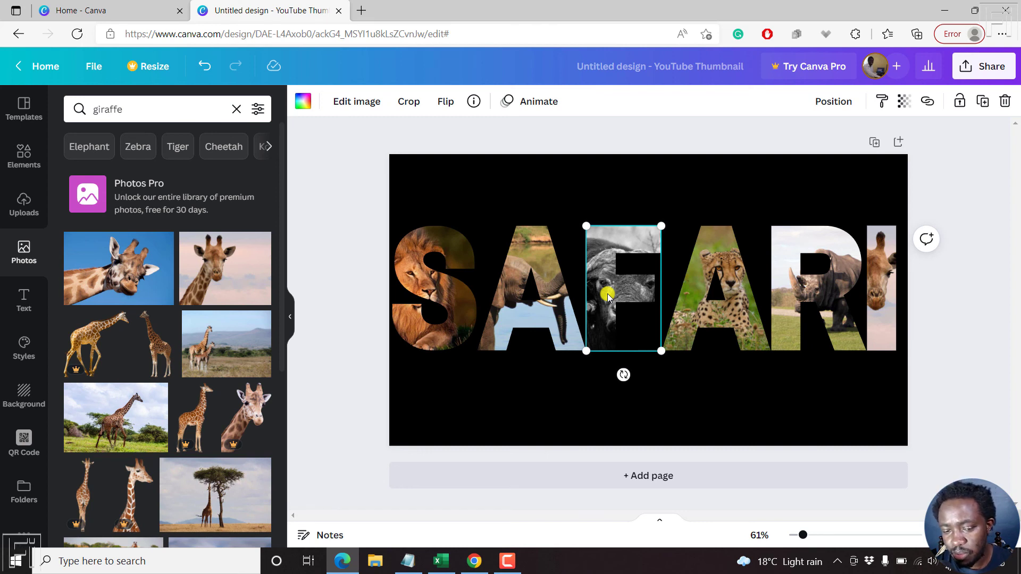
# Open the Text panel and select the black page background behind SAFARI.
pyautogui.click(24, 299)
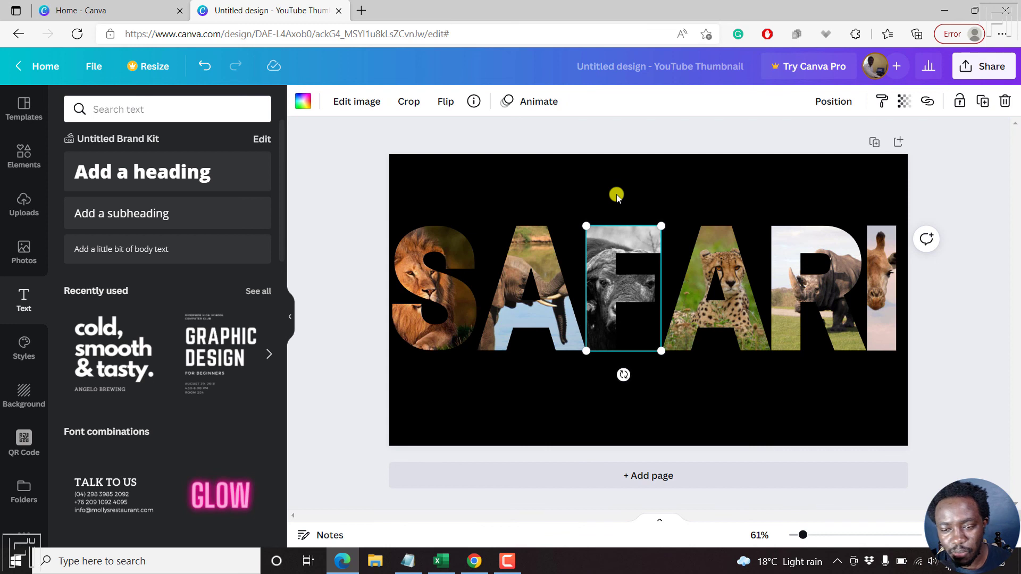
pyautogui.click(517, 181)
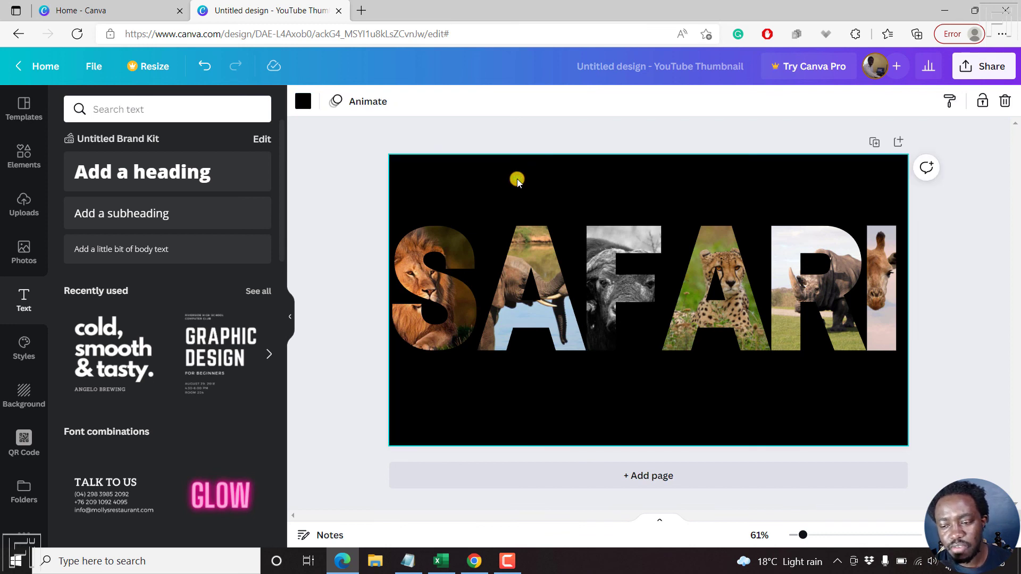